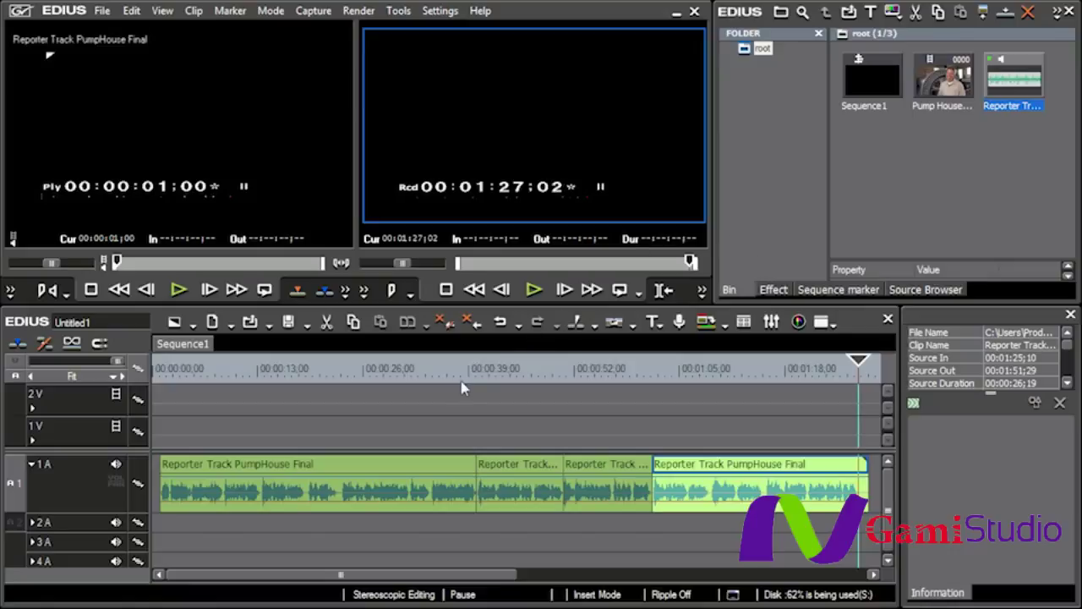
Preview the reporter audio from 00:00:36;17 and park the timeline cursor at 00:00:39;29.
mouse_move(470, 378)
left_mouse_down()
mouse_move(497, 384)
mouse_move(474, 385)
left_mouse_up()
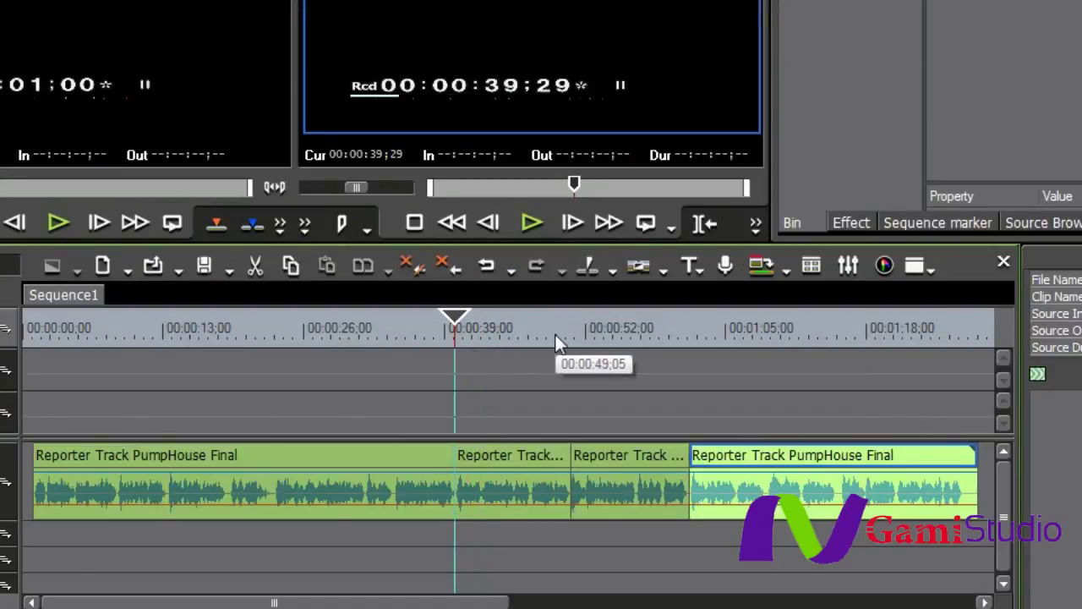
left_click(419, 327)
key("space")
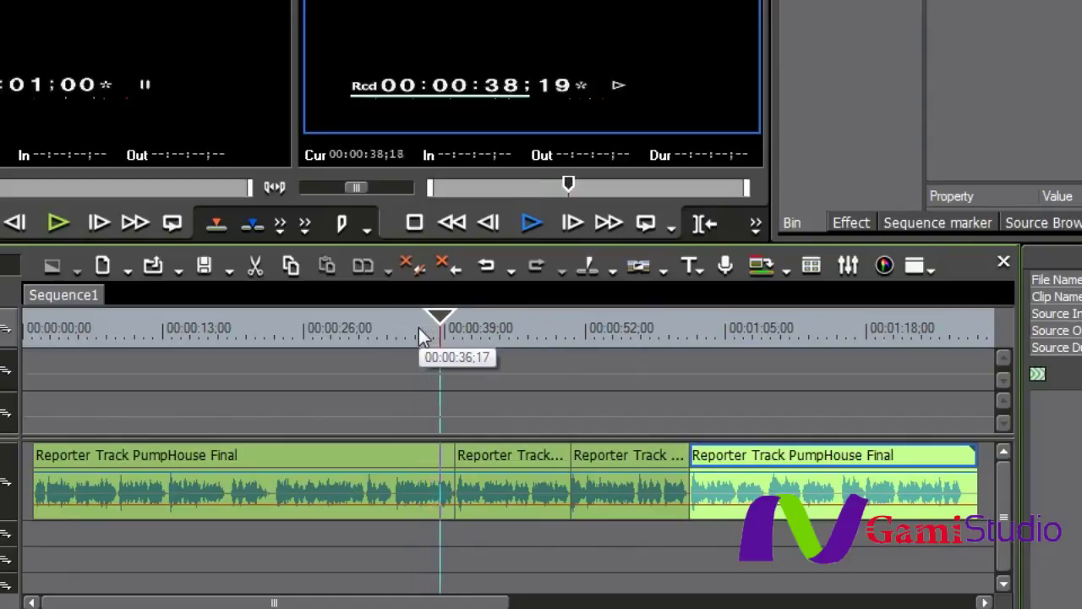
left_click(457, 328)
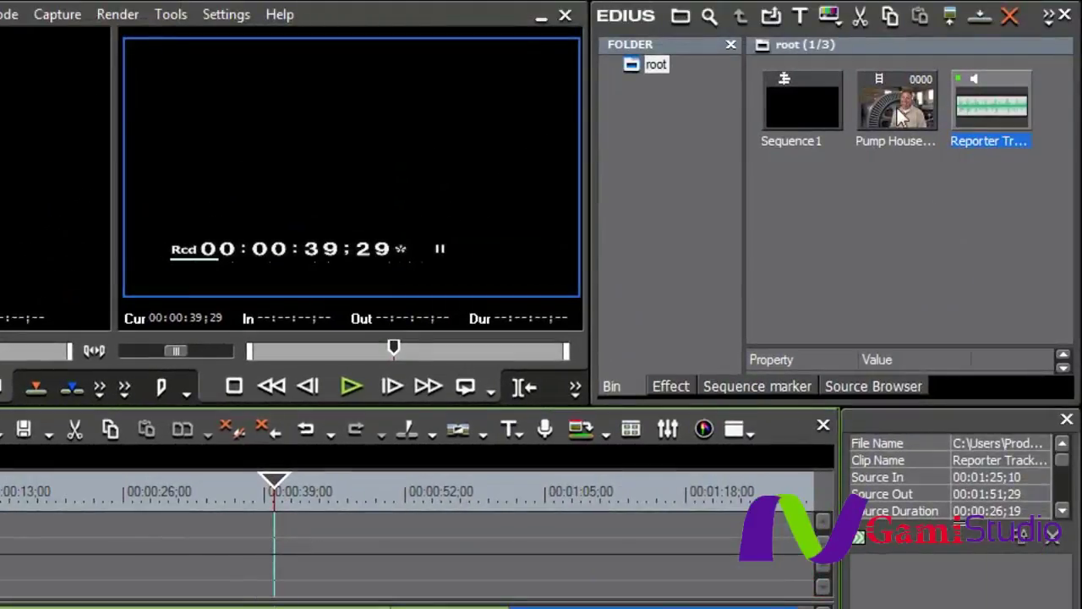
Load the Pump House Story HQ Training clip from the bin into the source player.
left_click(898, 113)
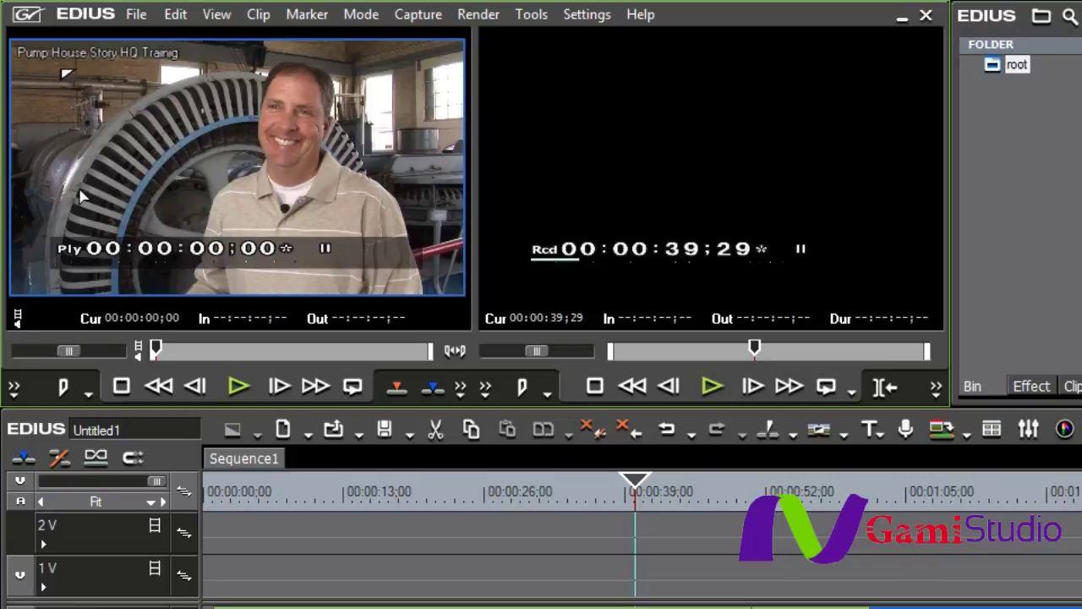
Shuttle the Pump House footage with the player controls to the mountain shot at 00:02:56;19.
left_click_drag(158, 345, 288, 345)
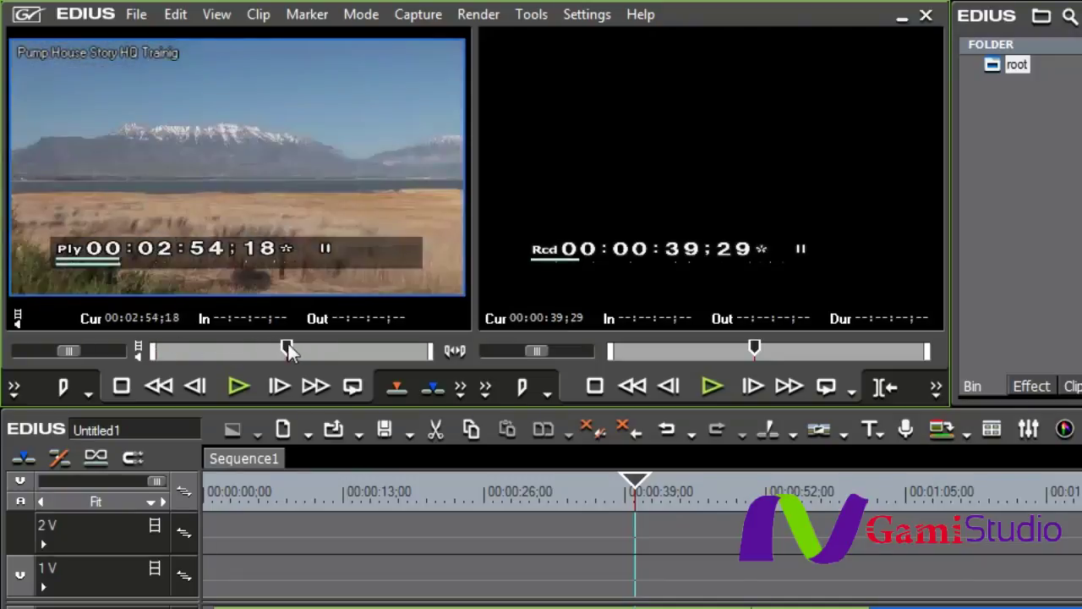
left_click(279, 388)
triple_click(279, 388)
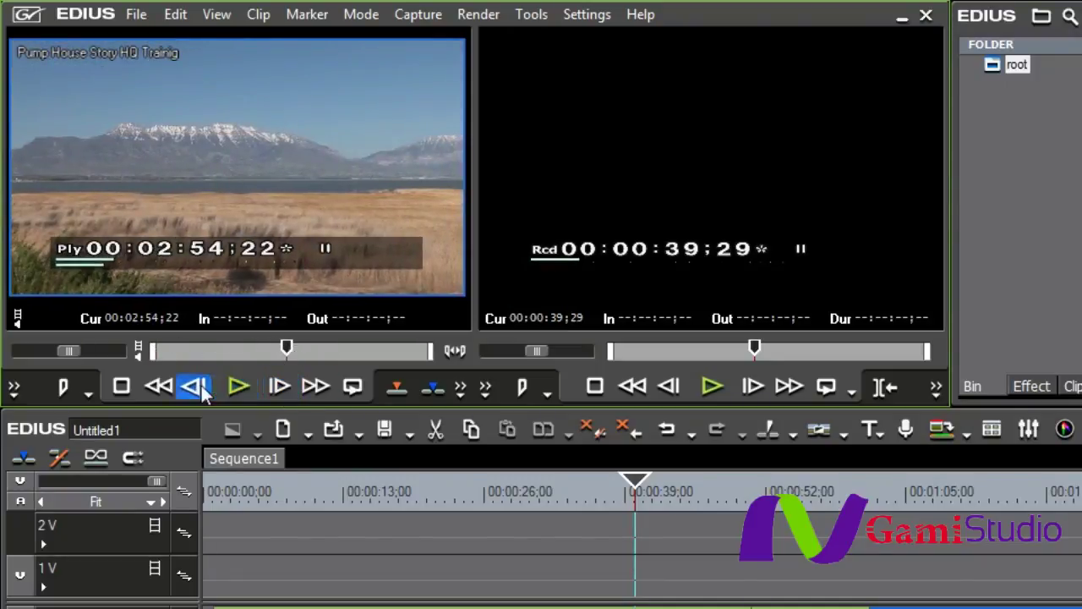
triple_click(199, 384)
left_click(158, 386)
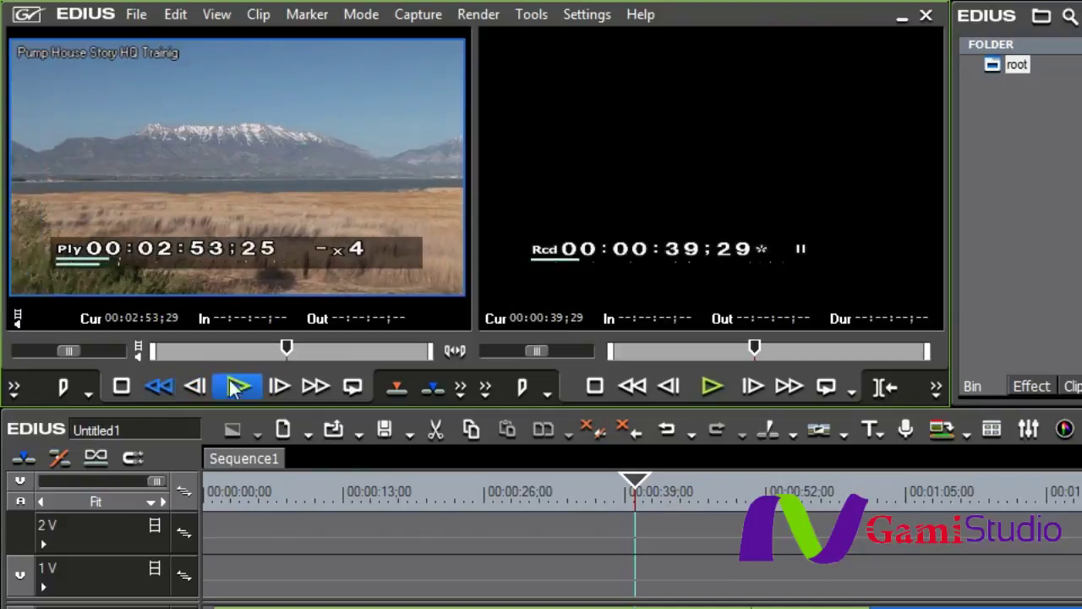
left_click(313, 386)
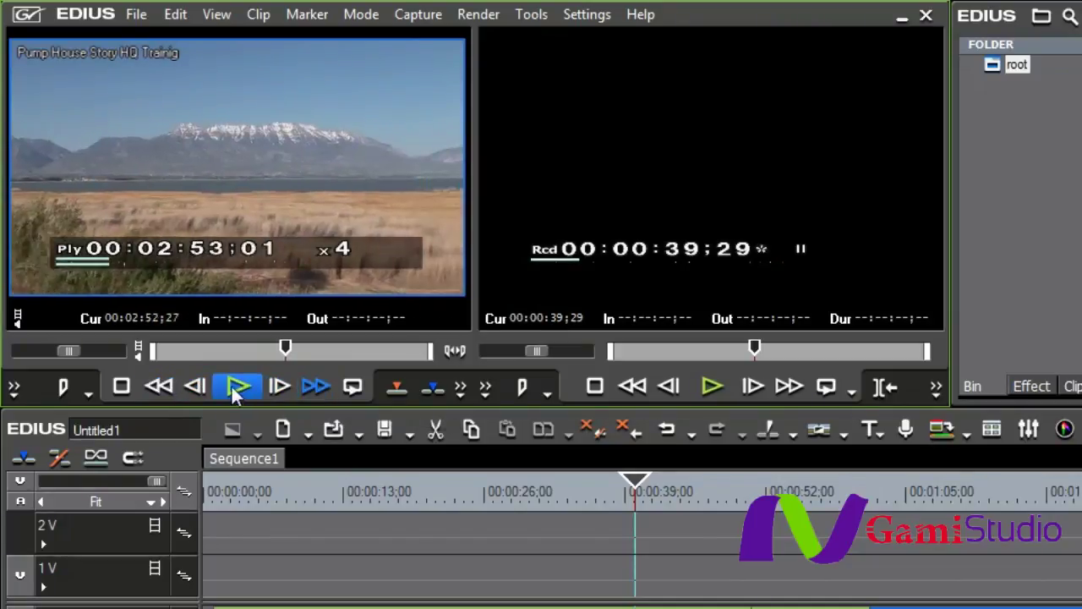
left_click(125, 388)
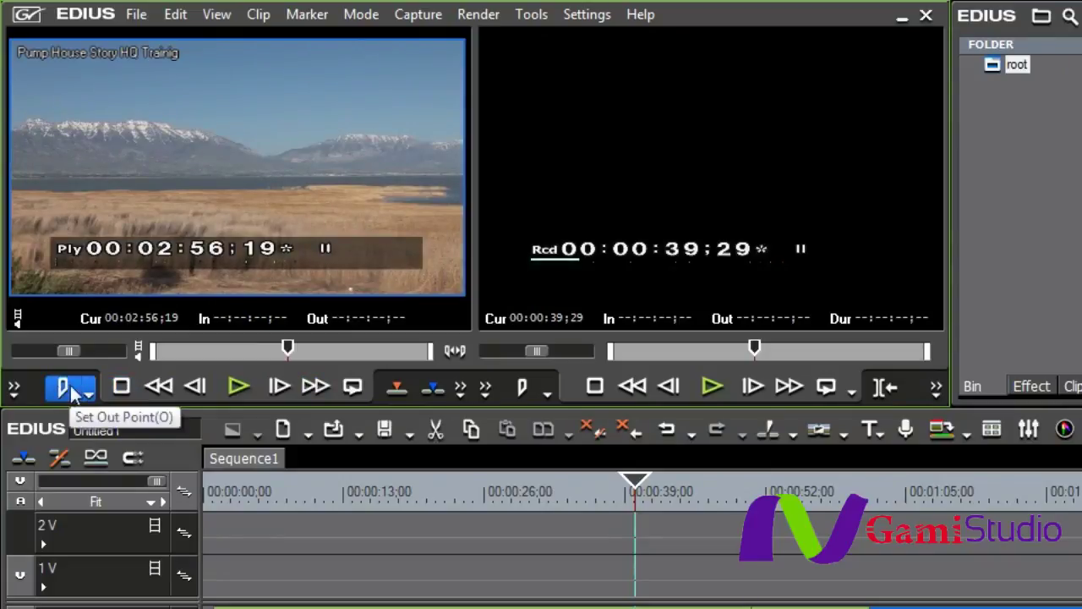
left_click(14, 389)
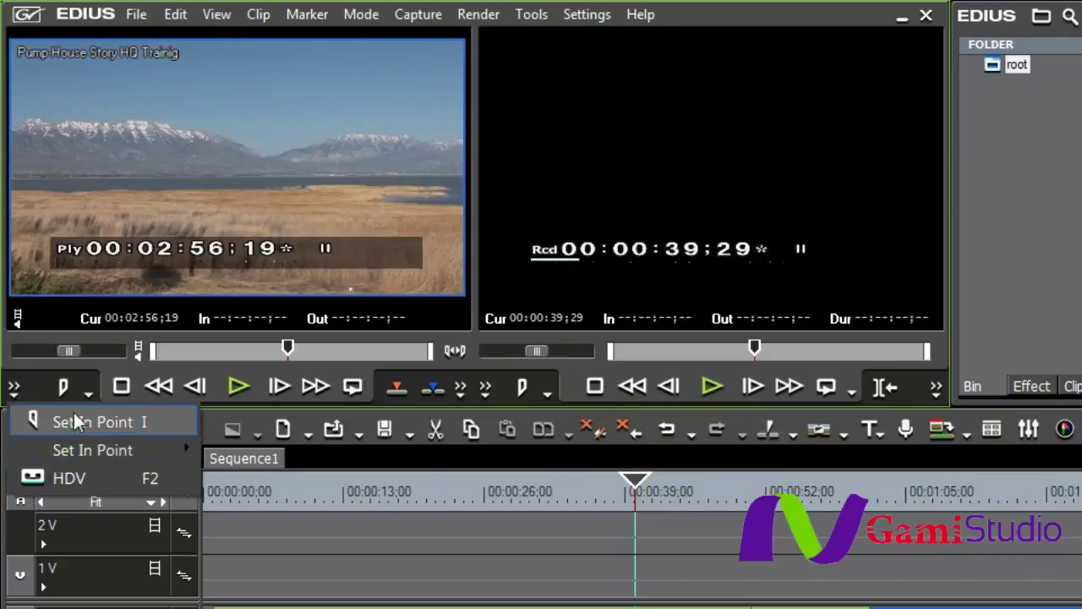
left_click(413, 362)
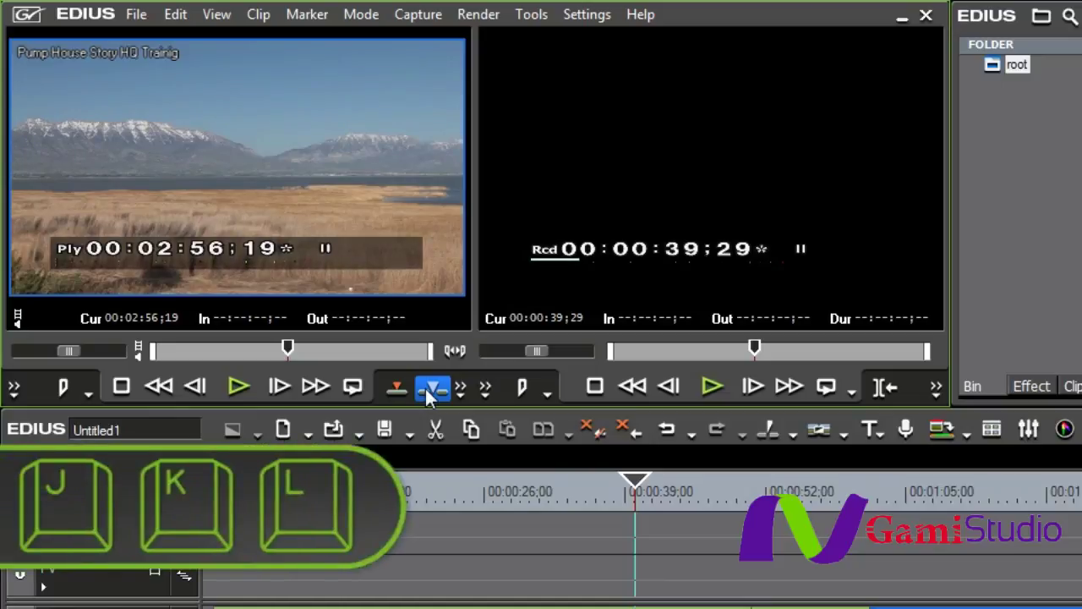
Shuttle the footage forward and back with J/K/L, pausing around 00:03:04;29.
key("l")
key("l")
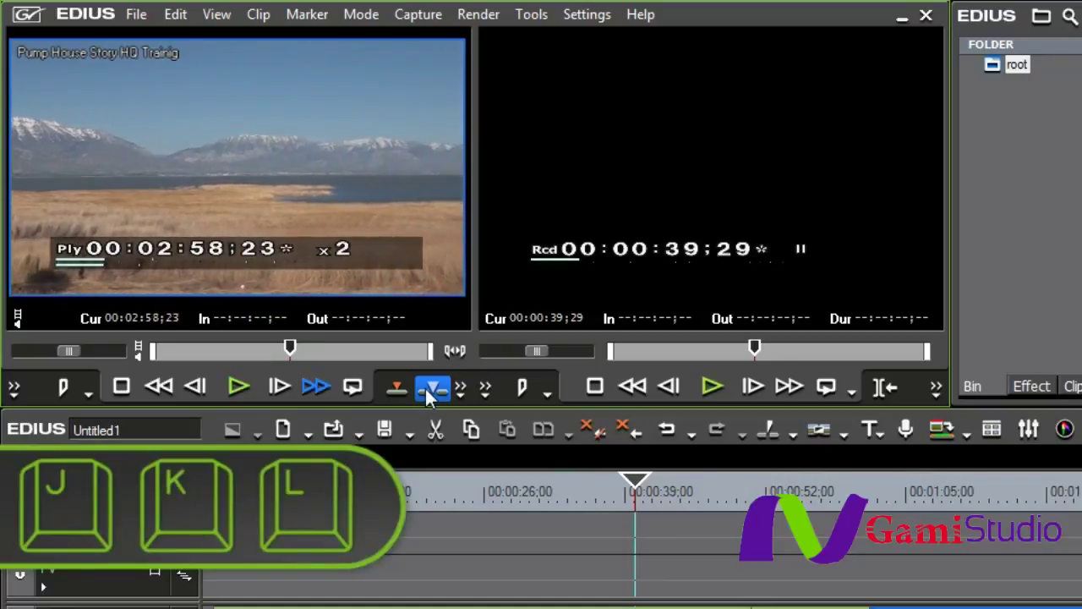
key("l")
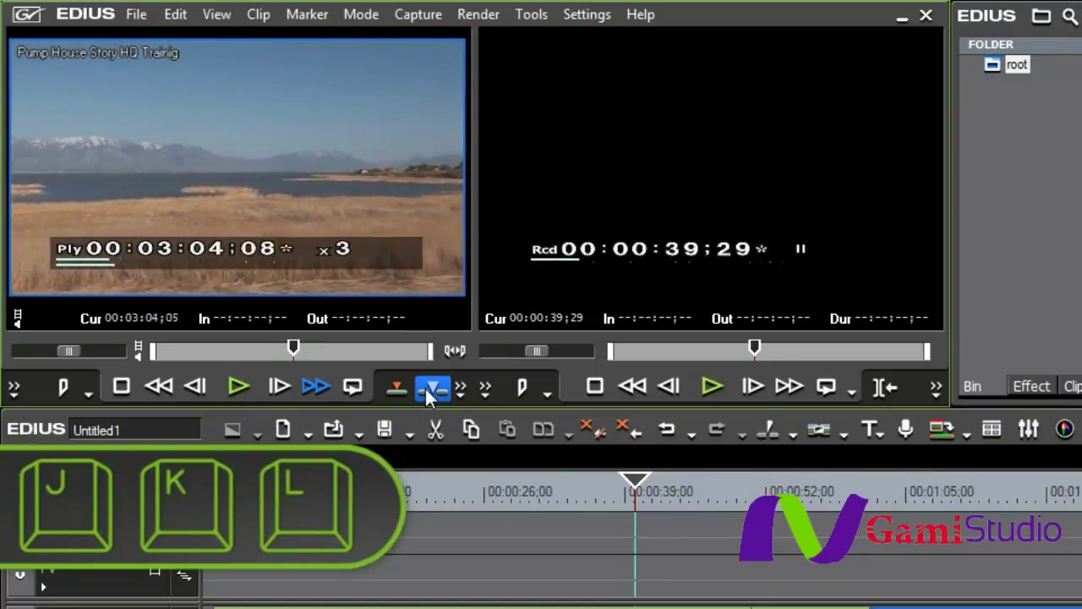
key("k")
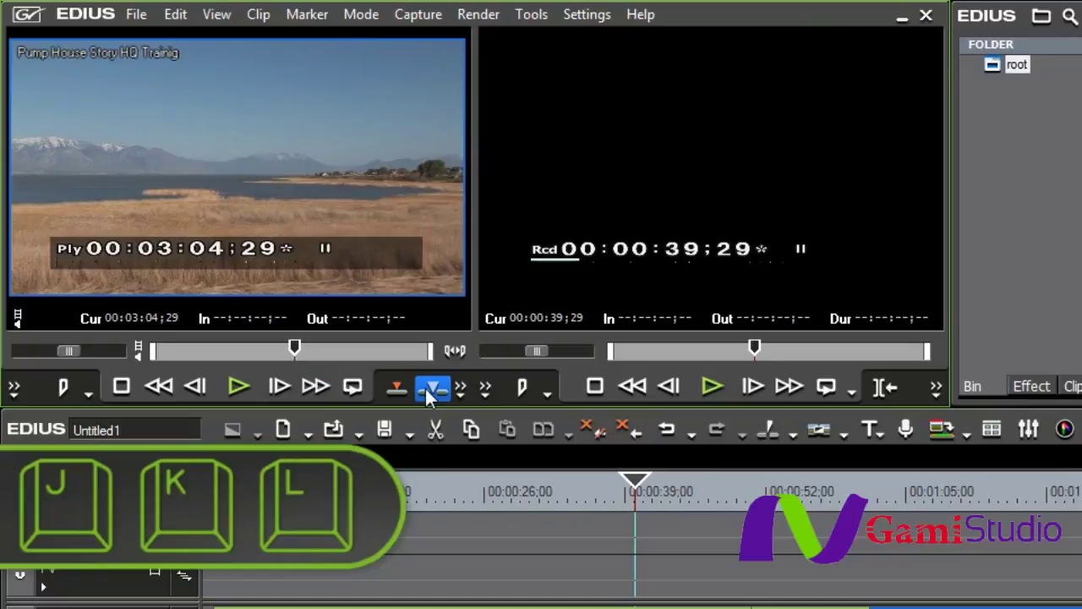
key("j")
key("j")
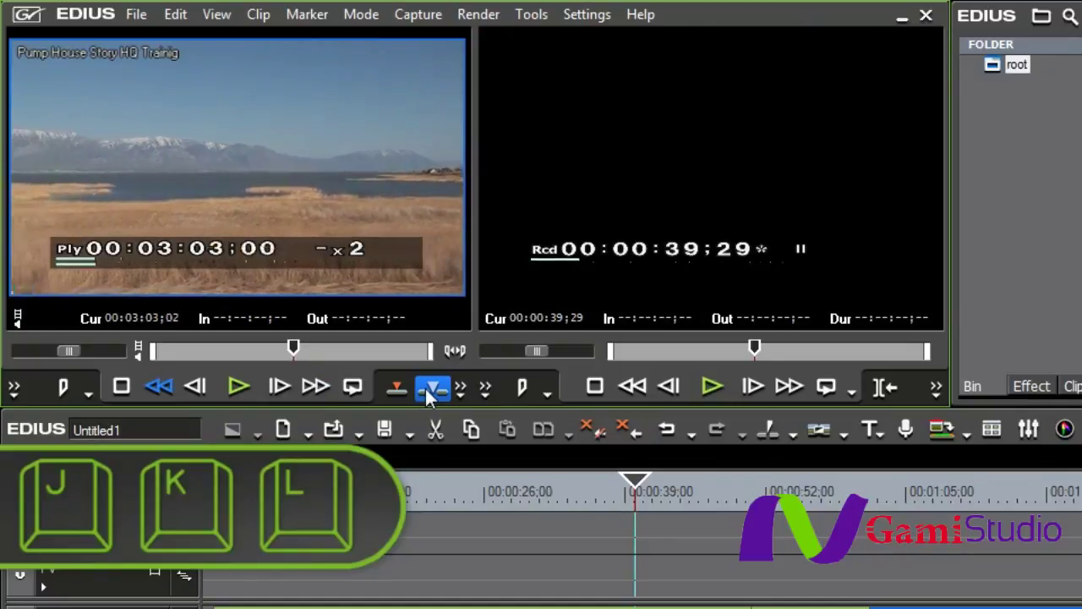
key("j")
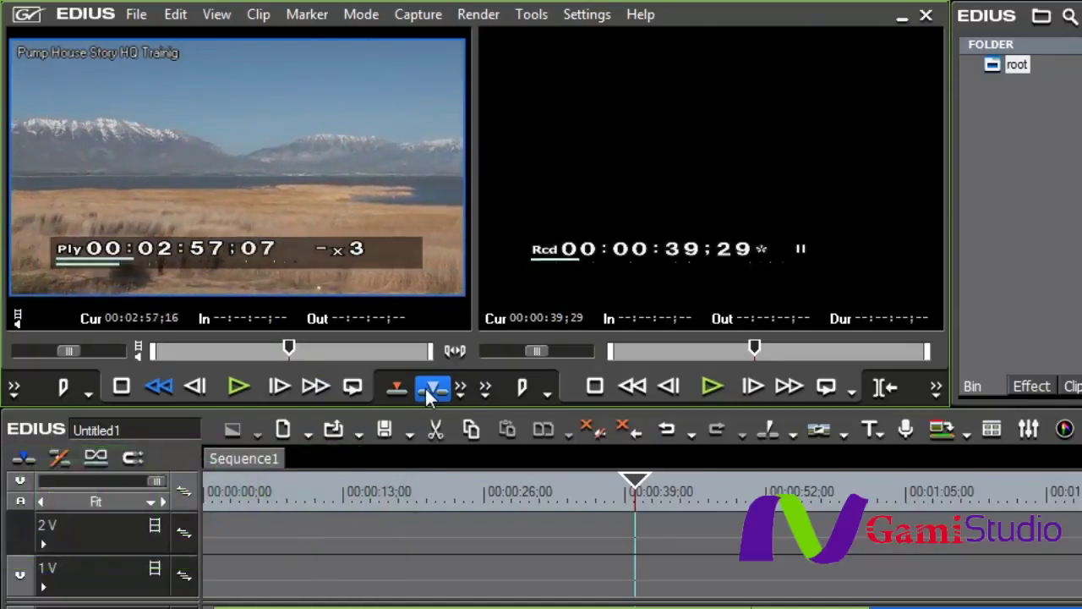
key("k")
Step the footage by single frames and ten-frame jumps to rest at 00:02:56;21.
key("Right")
key("Right")
key("Right")
key("Right")
key("Right")
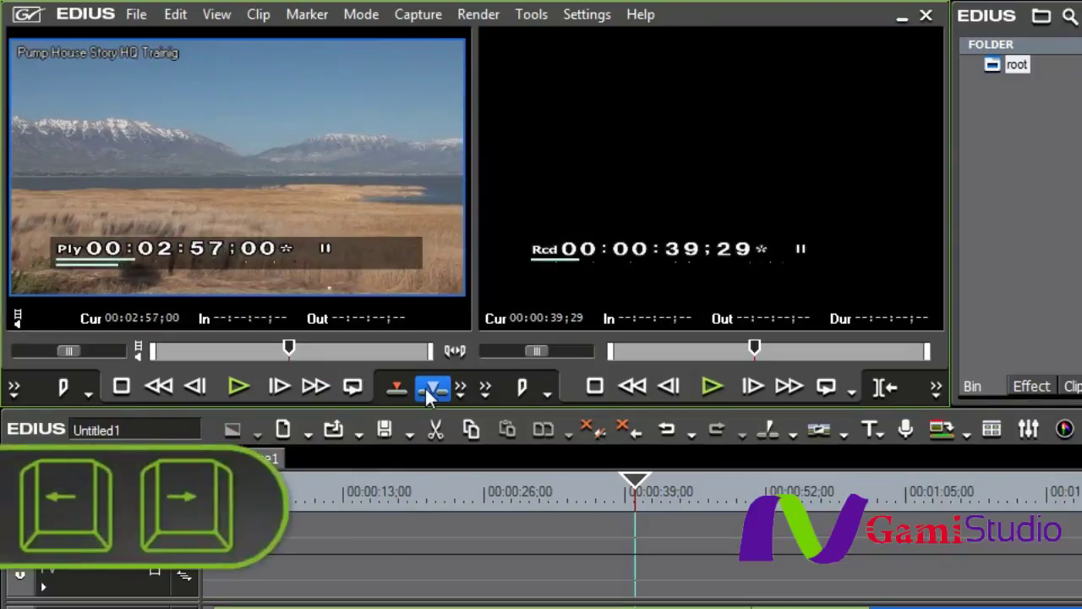
key("Left")
key("Left")
key("Left")
key("Left")
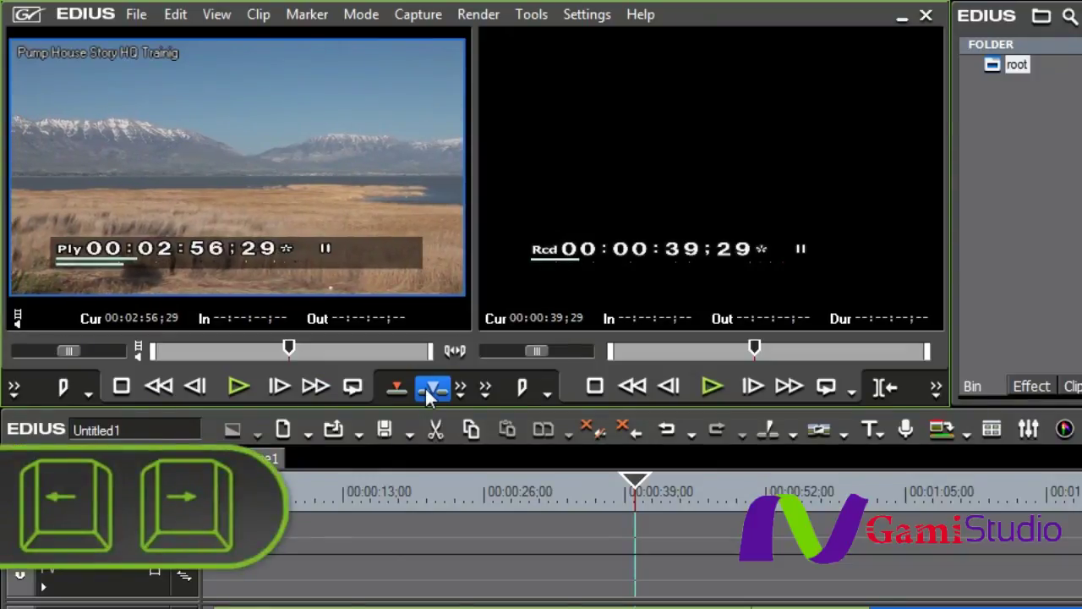
key("Right")
key("Right")
key("Right")
key("Left")
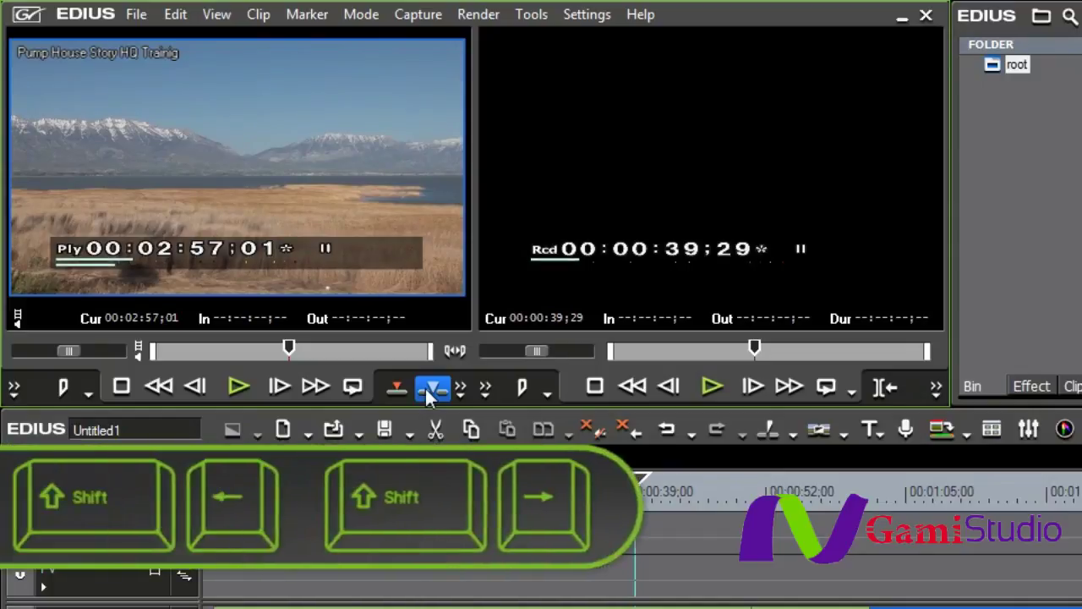
key("shift+Right")
key("shift+Right")
key("shift+Right")
key("shift+Right")
key("shift+Right")
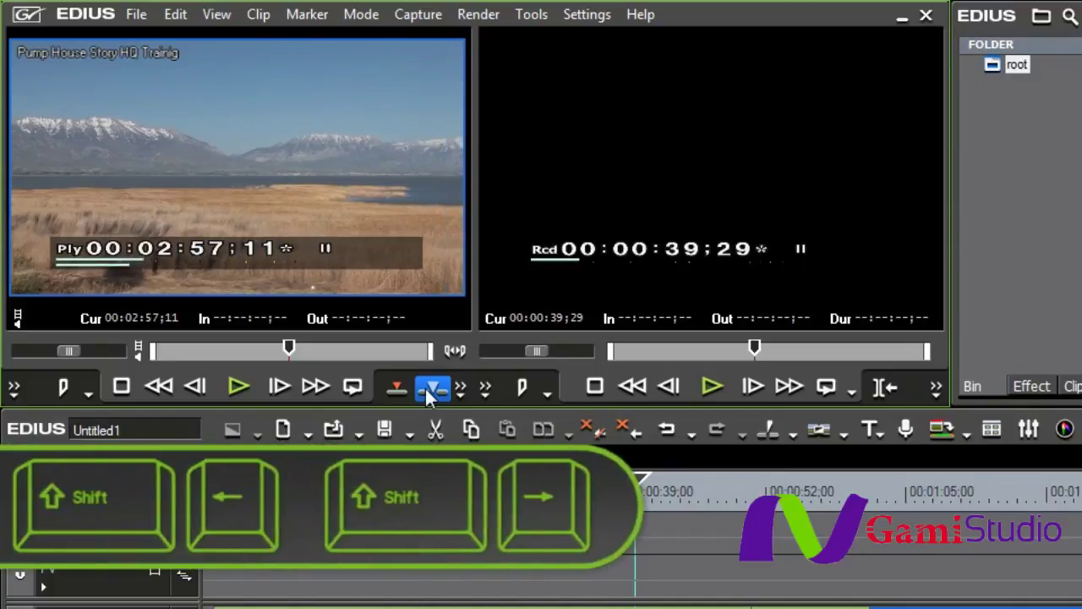
key("shift+Left")
key("shift+Left")
key("shift+Left")
key("shift+Left")
key("shift+Left")
key("shift+Left")
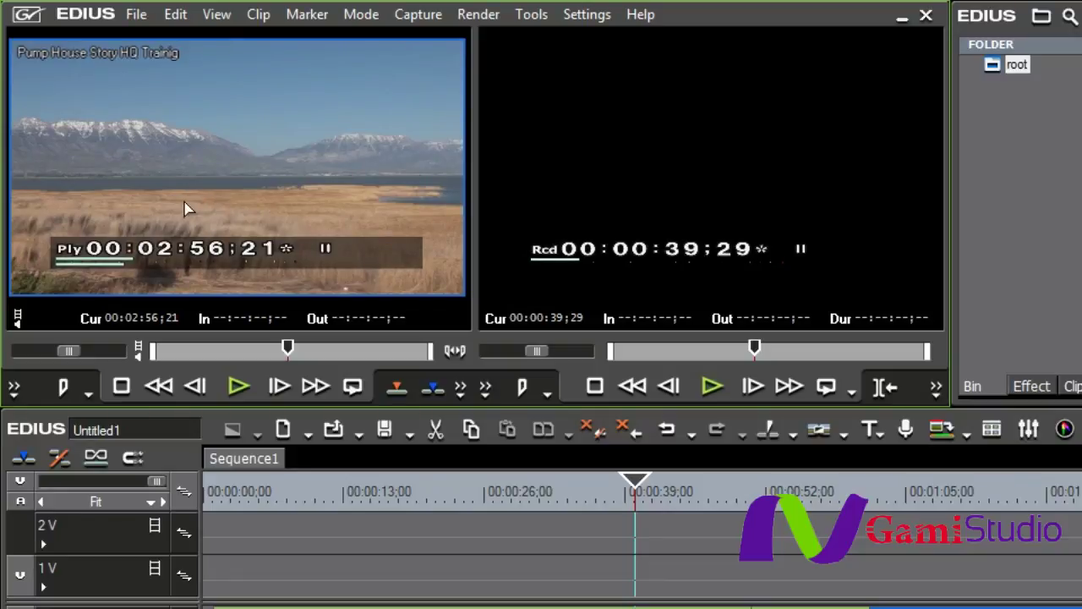
Mark In at 00:03:08;04 and Out at 00:03:14;21 on the pump-outlet shot during playback.
key("space")
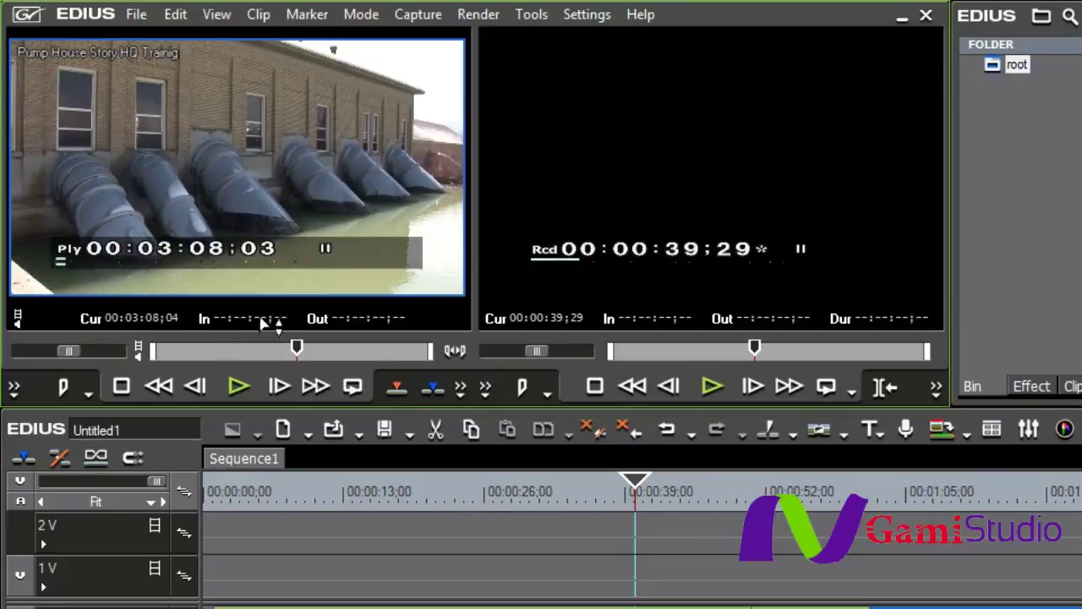
key("i")
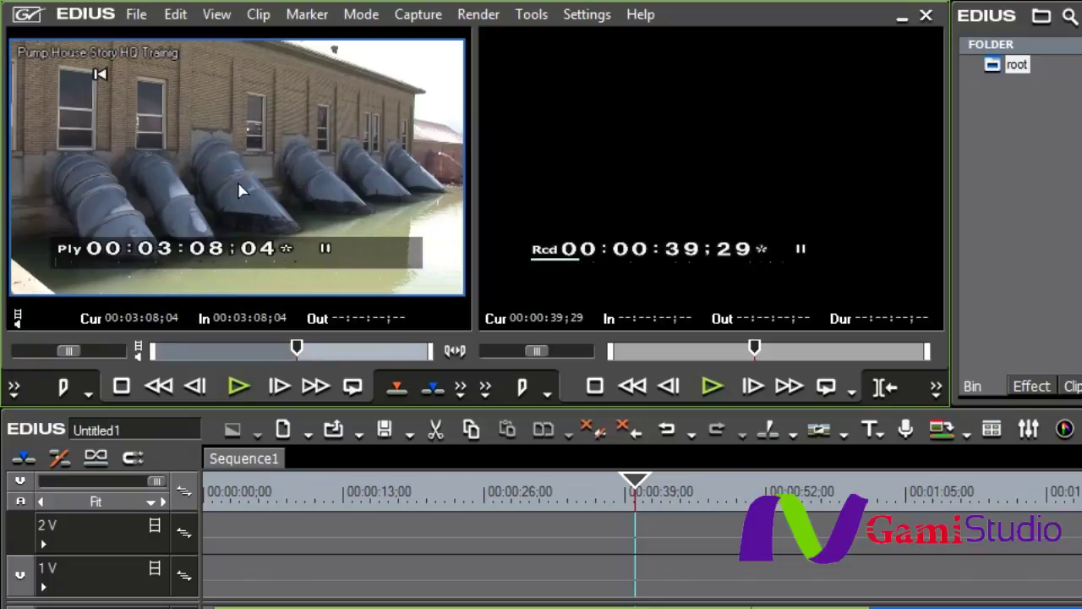
key("space")
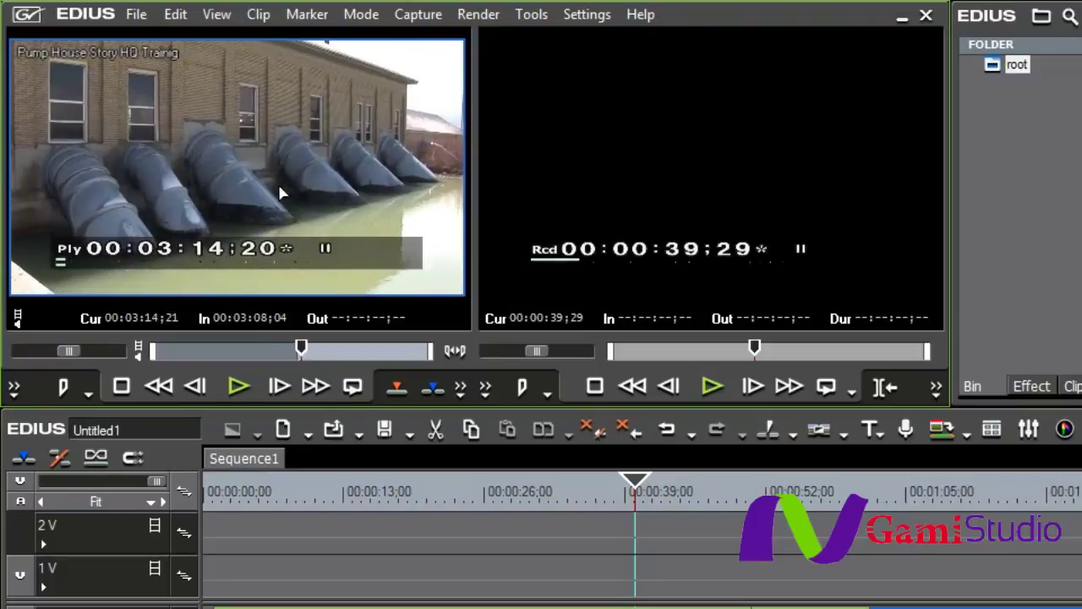
key("o")
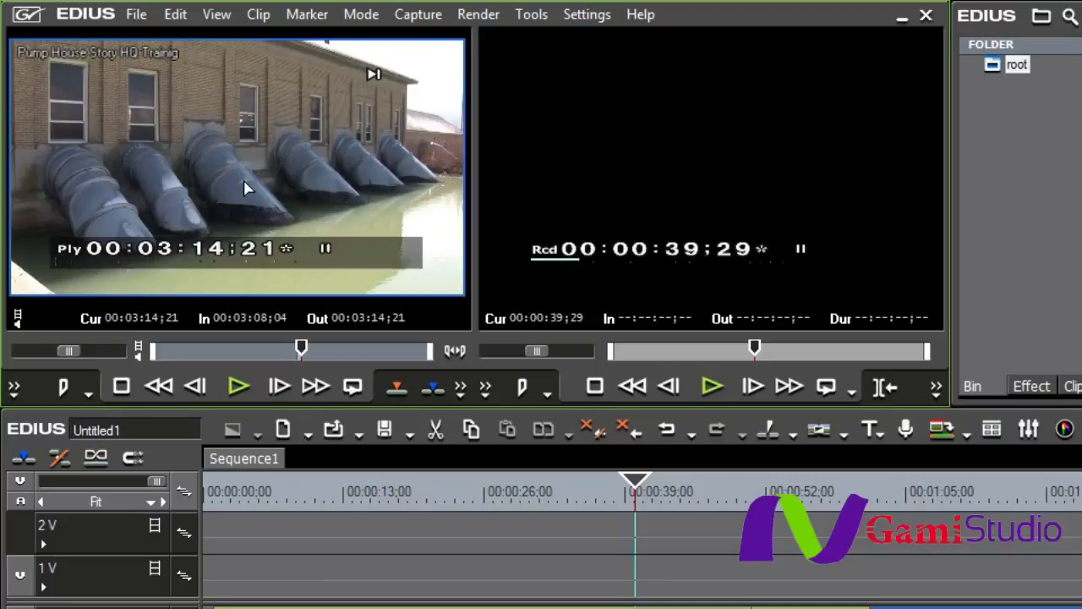
left_click_drag(301, 346, 155, 351)
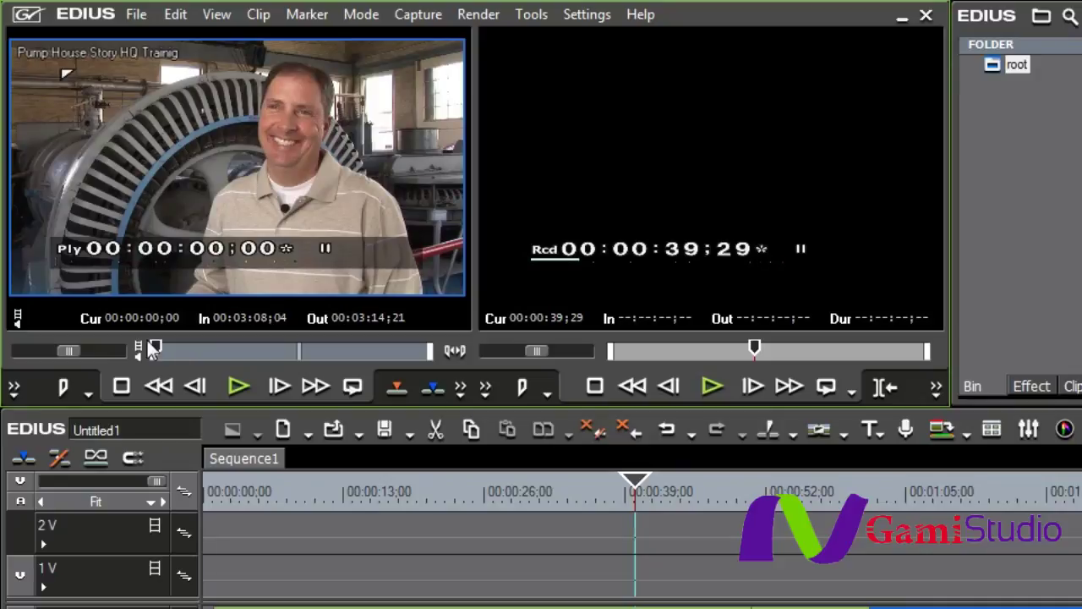
Type 26;28 into the player's In timecode to reset the In point to 00:00:26;28.
left_click(241, 318)
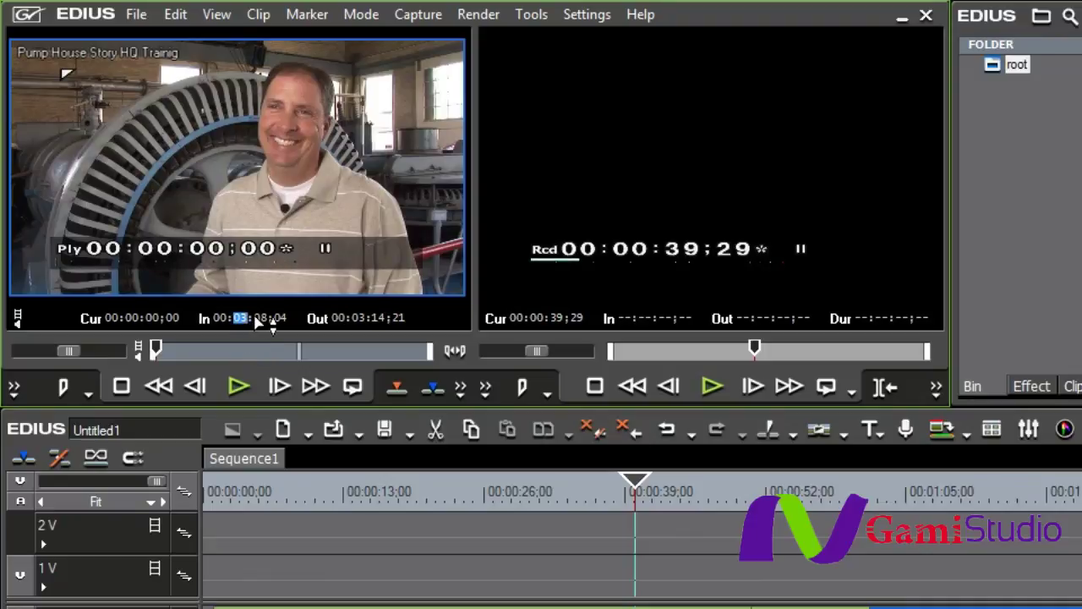
left_click(261, 318)
type("26;")
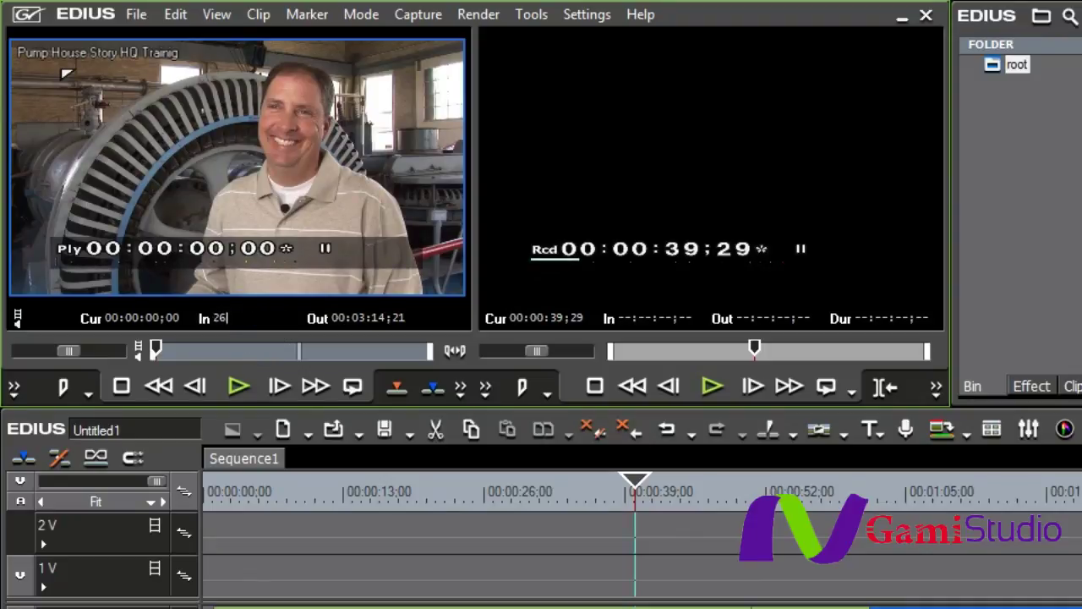
type("28")
key("Return")
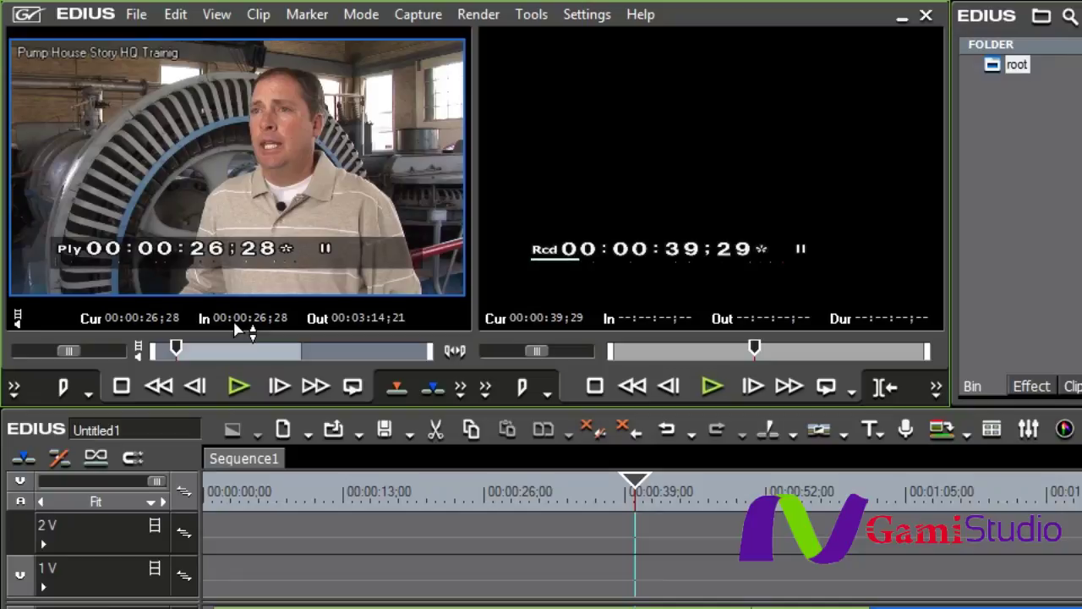
Play the interview, fine-tune by frames, mark Out at 00:00:36;17, and insert the bite.
key("space")
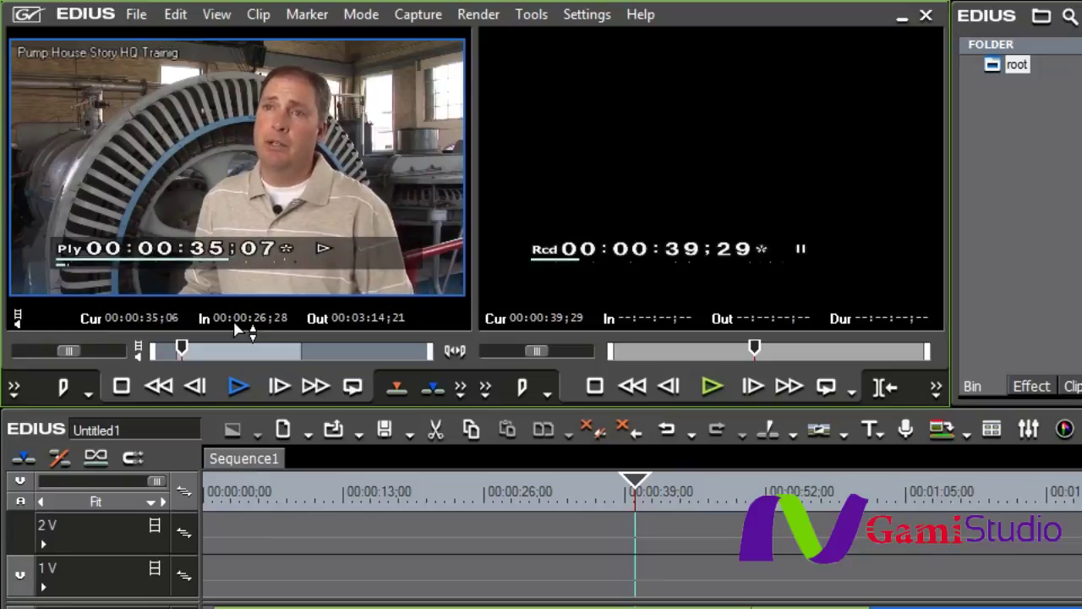
key("space")
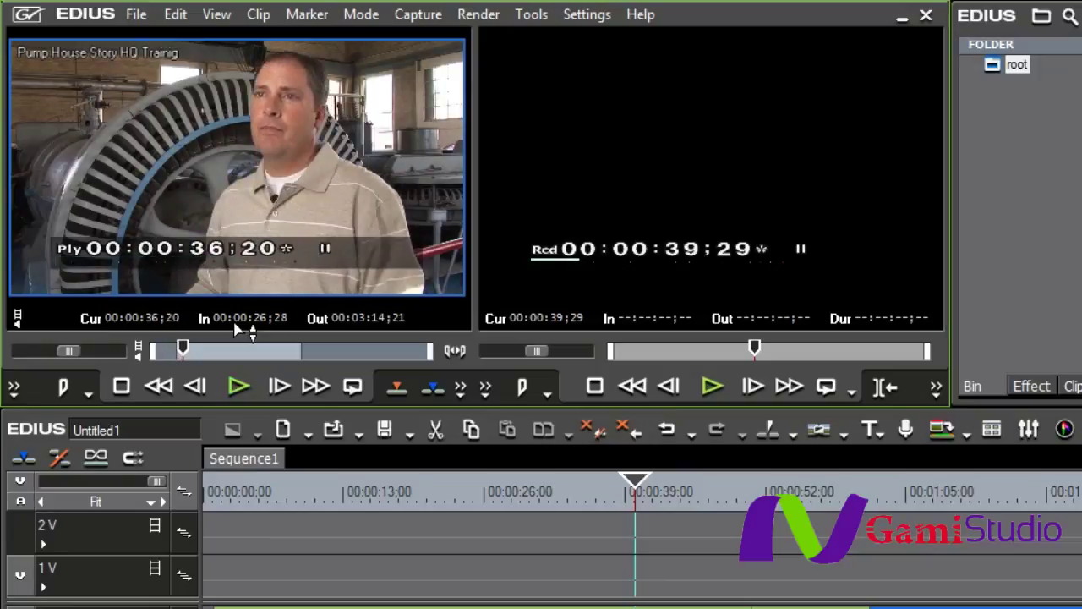
key("Left")
key("Left")
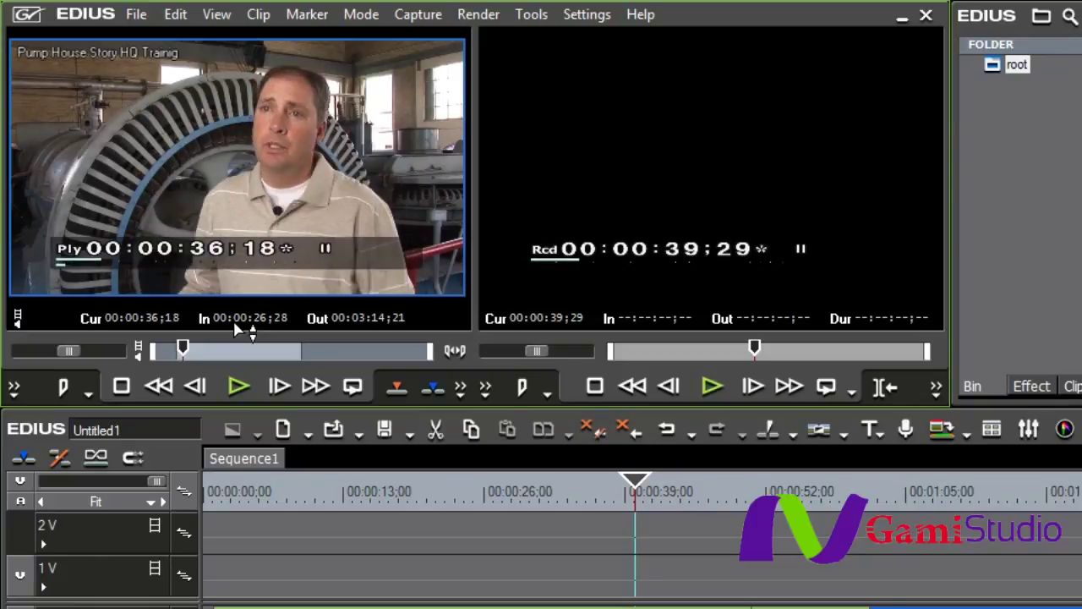
key("Right")
key("Left")
key("Left")
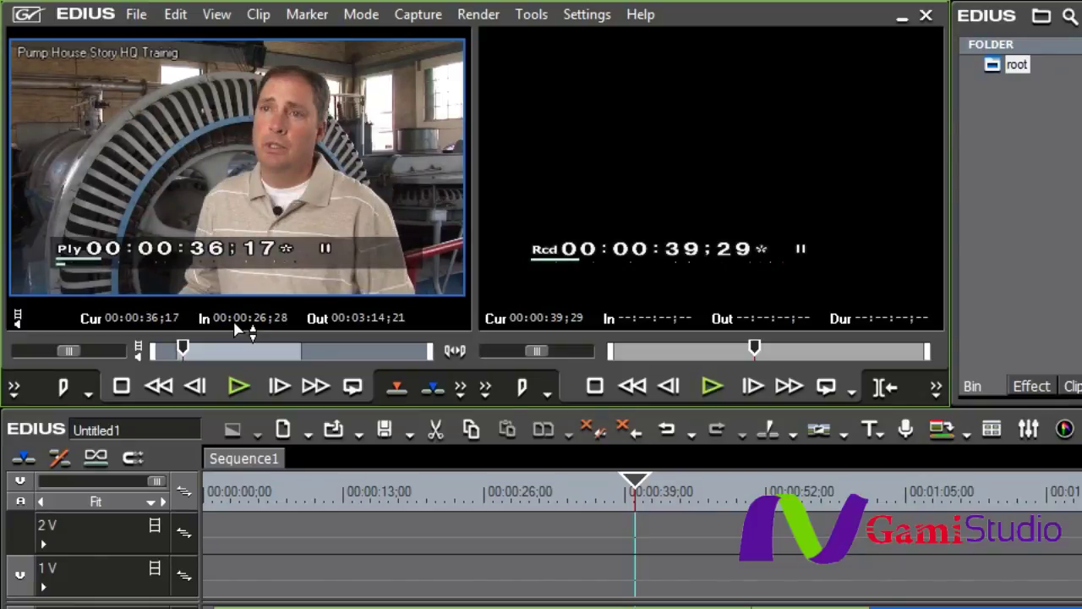
key("o")
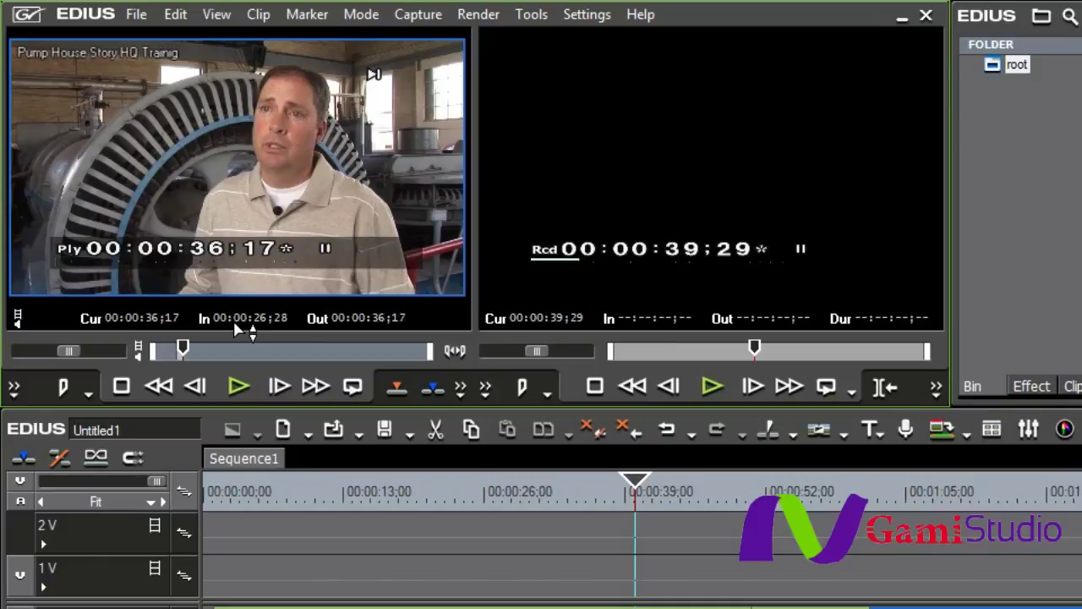
key("bracketleft")
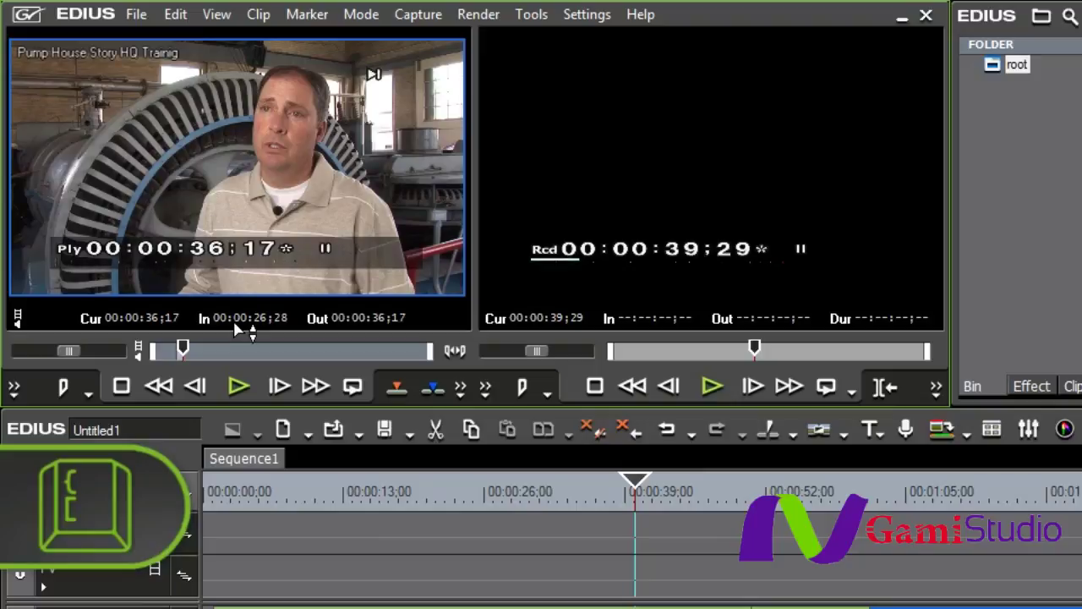
Insert the sound bite at 00:00:39;29 on 1V and 1A and play it back from its start.
key("bracketleft")
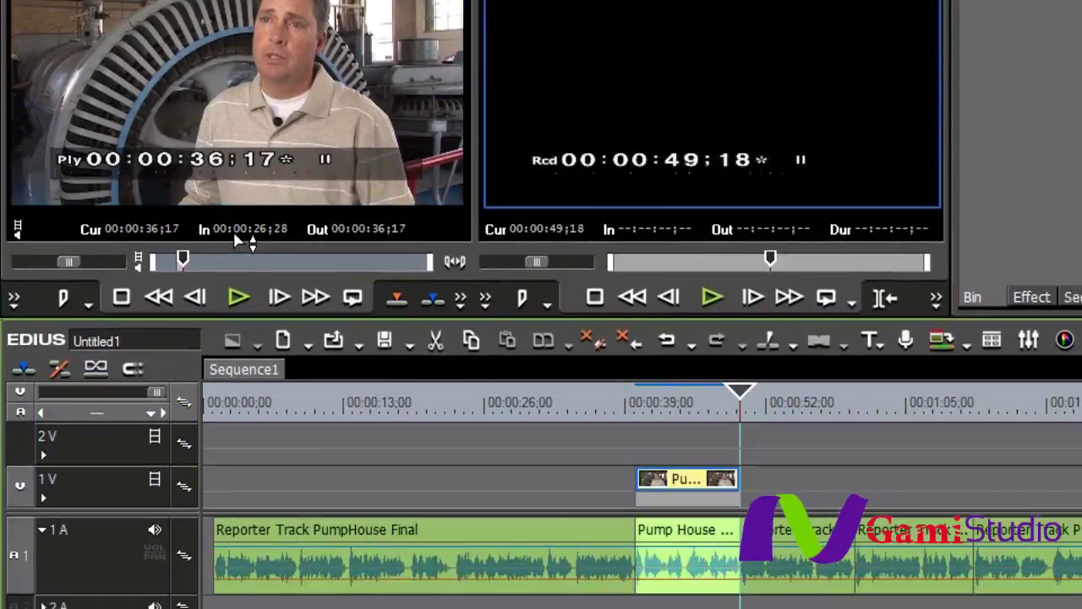
left_click(590, 411)
key("space")
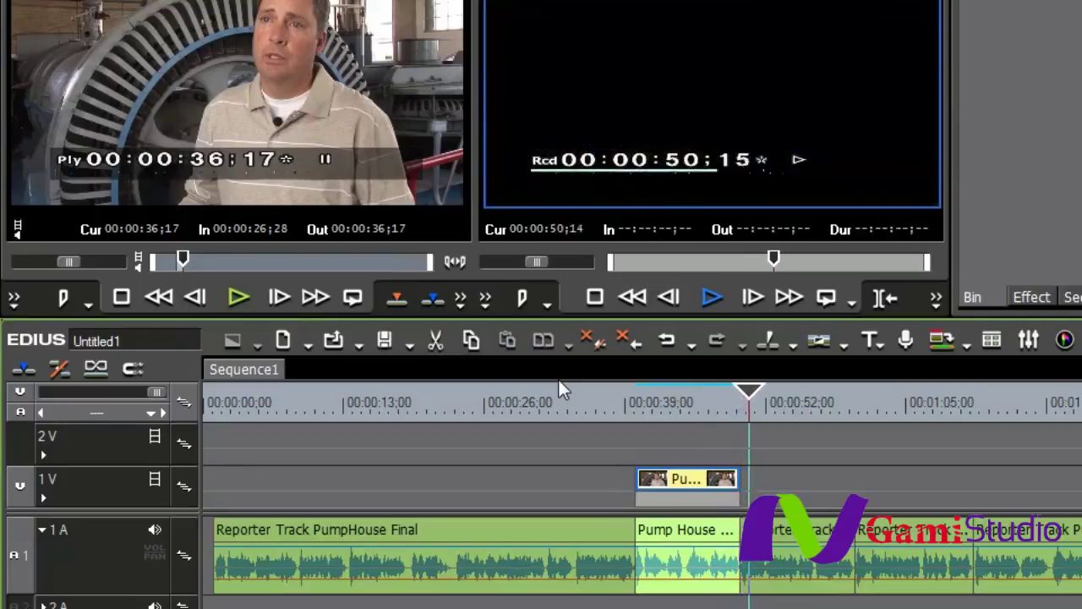
key("space")
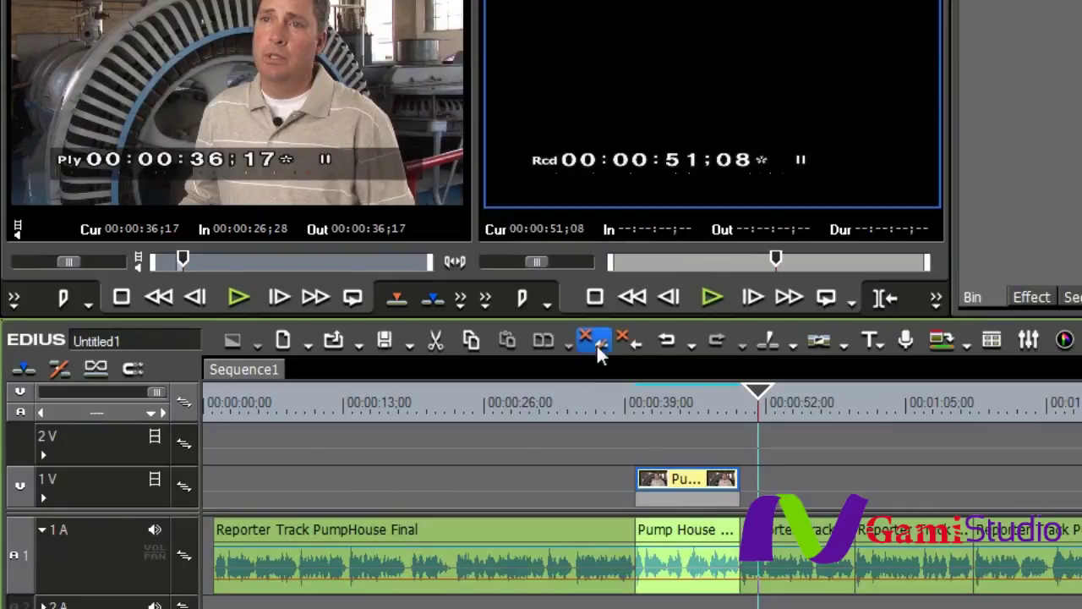
left_click(632, 404)
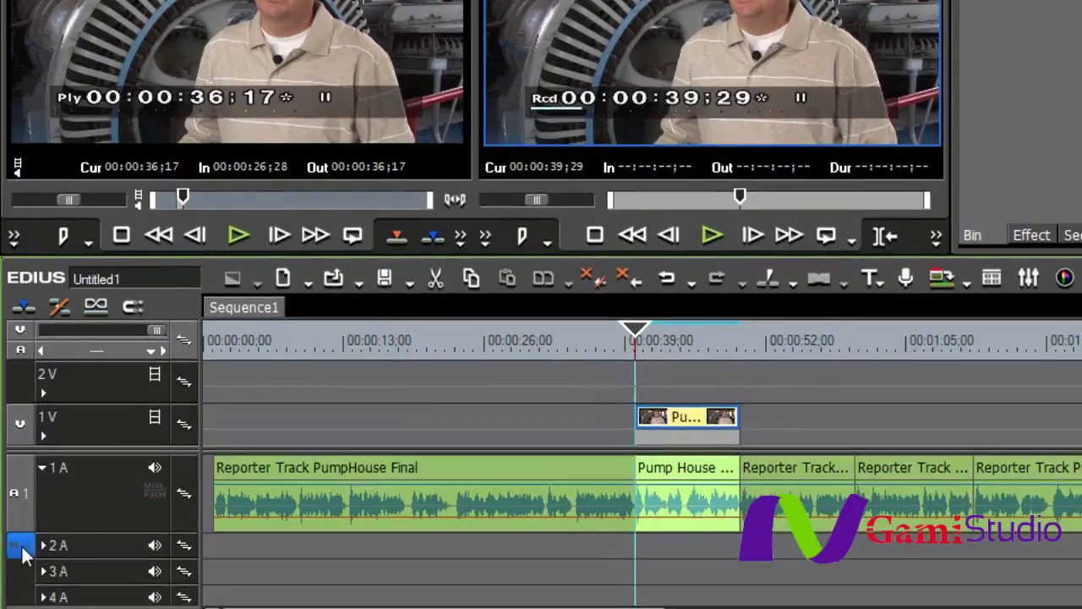
Route the source audio to 2A, overwrite the bite onto it, and play back the edit.
left_click(17, 545)
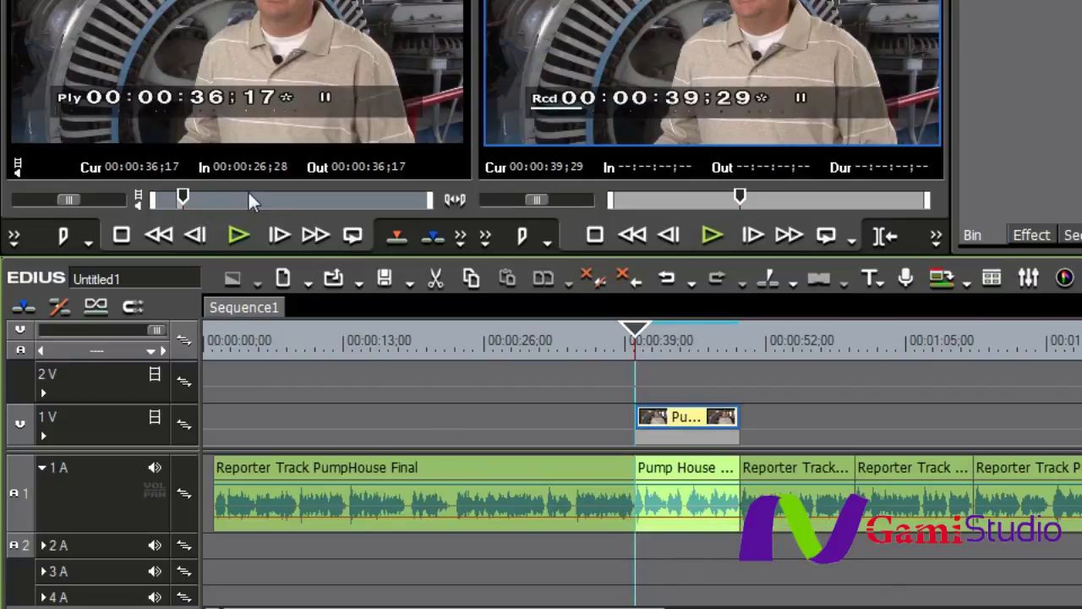
key("bracketright")
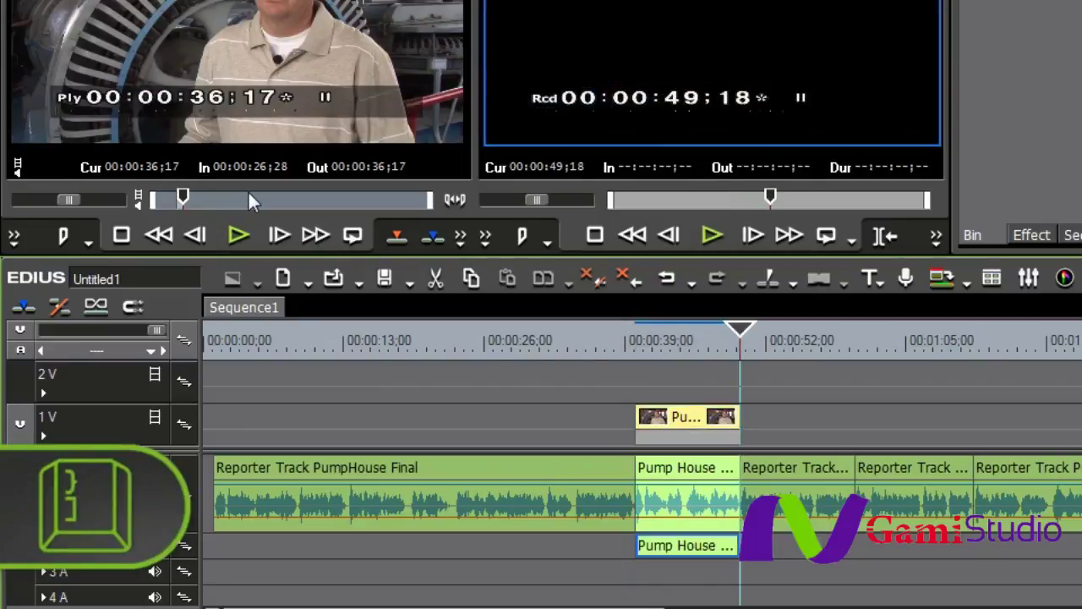
left_click(617, 343)
key("space")
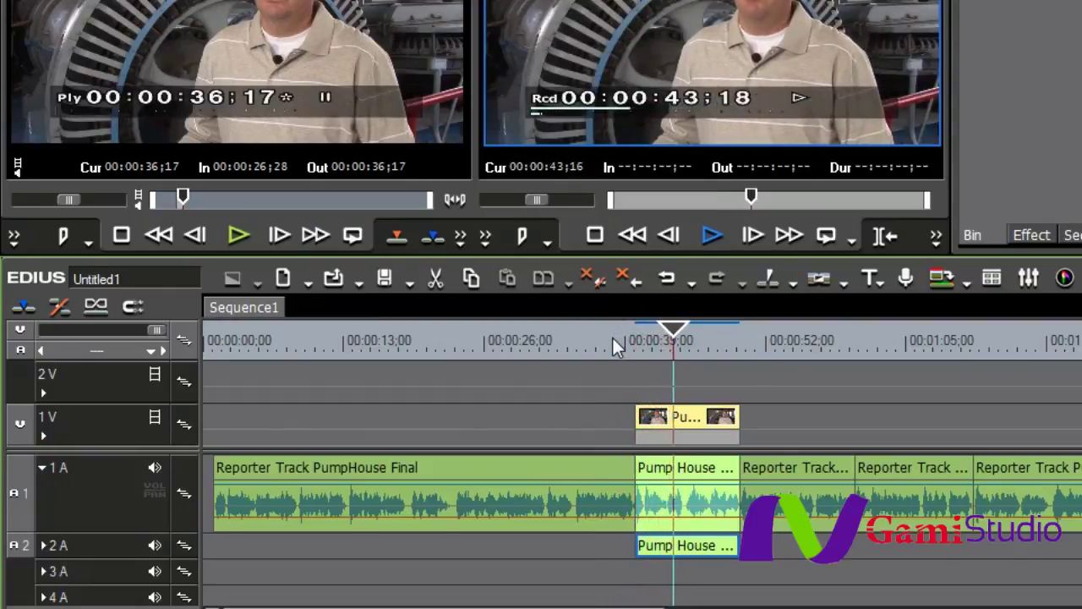
key("space")
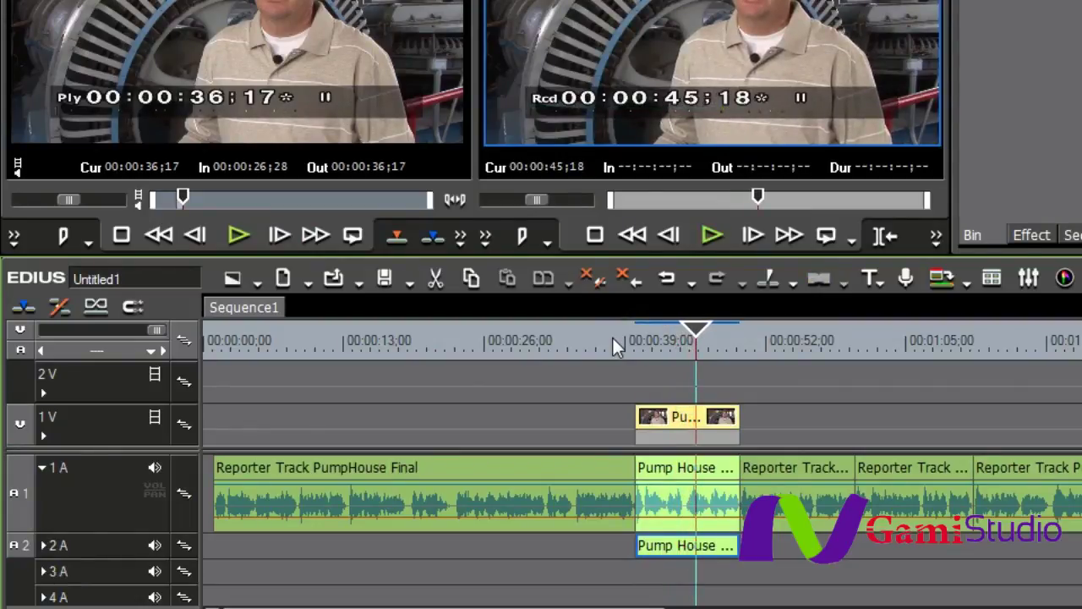
Review the reporter track from 00:00:56;24 and park the cursor near 00:01:01;26.
left_click_drag(788, 343, 803, 350)
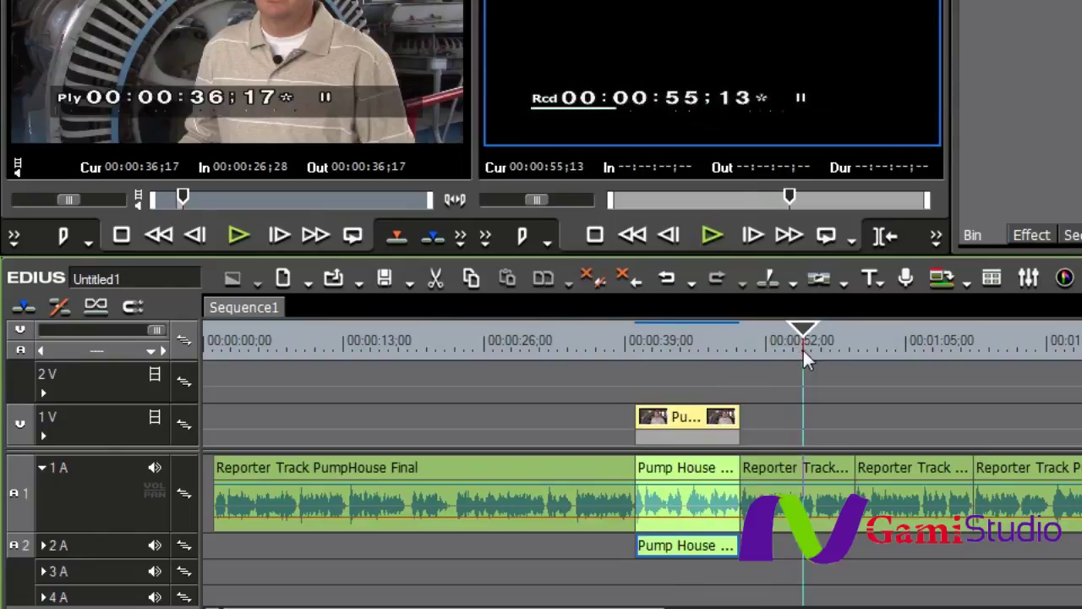
left_click(818, 347)
key("space")
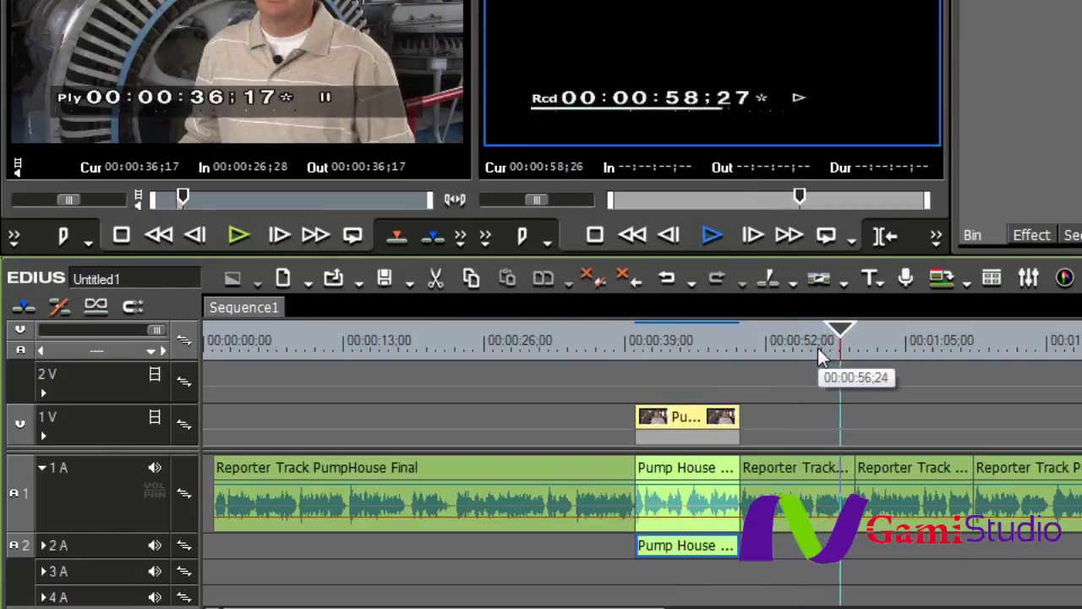
mouse_move(841, 336)
left_mouse_down()
mouse_move(869, 335)
mouse_move(856, 344)
left_mouse_up()
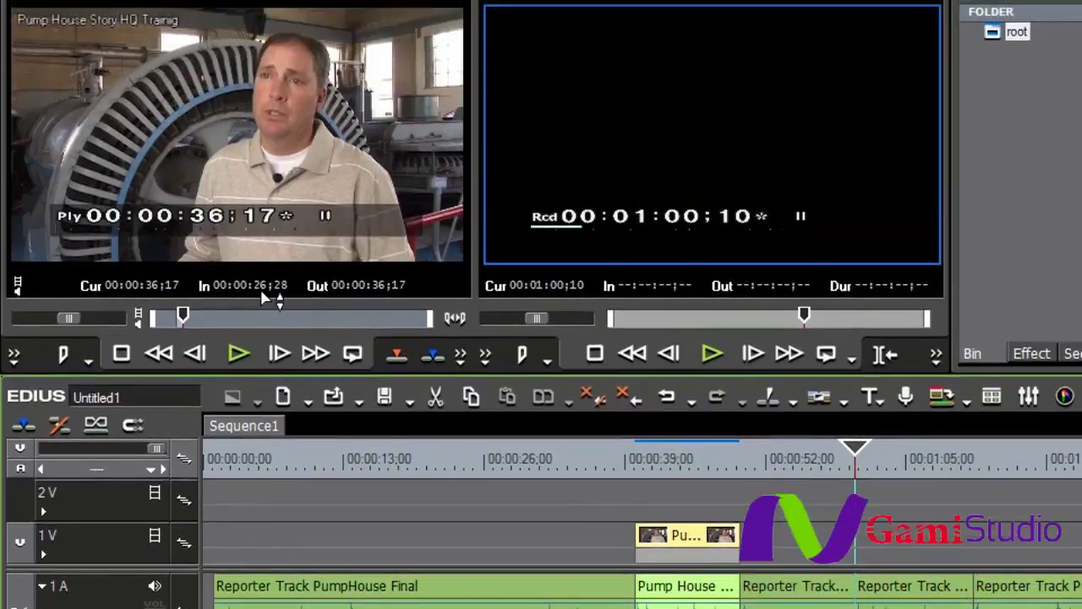
Set the Pump House clip's In point to 00:00:48;01 via the player timecode.
left_click(260, 167)
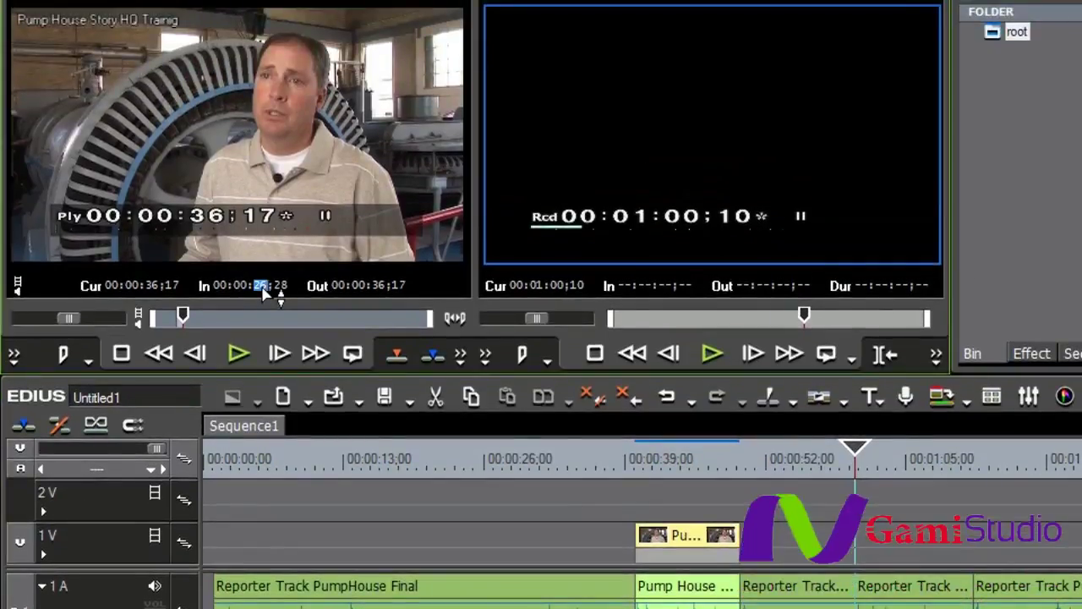
type("430")
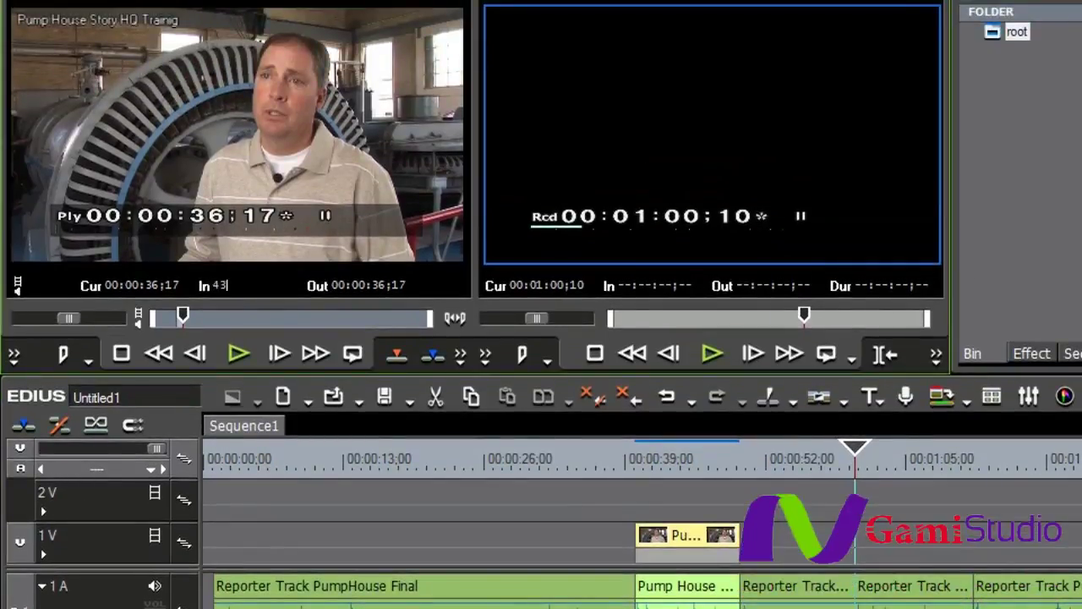
key("Return")
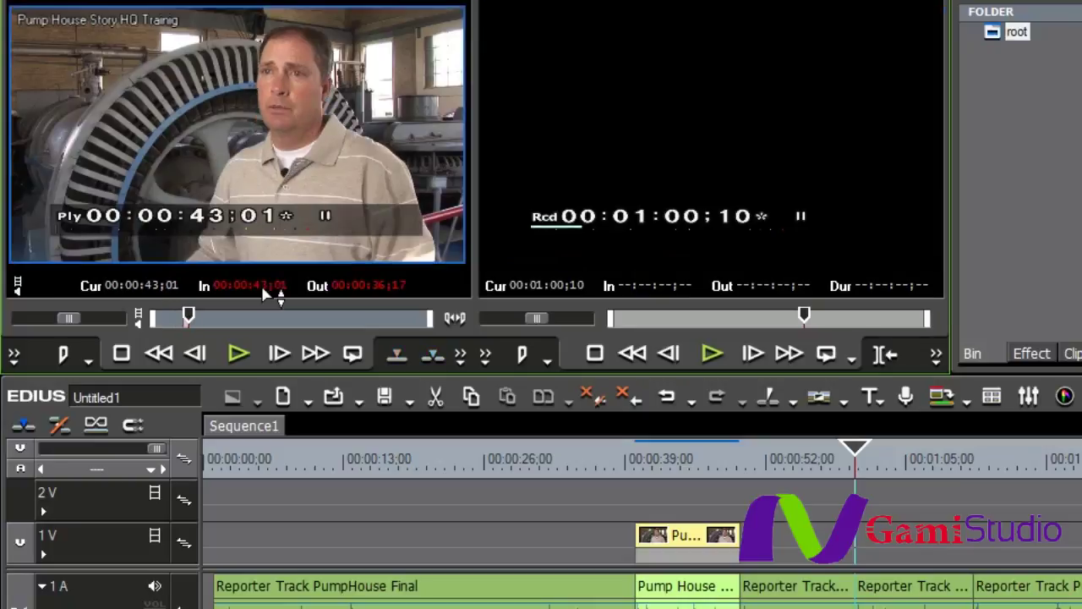
left_click(262, 289)
type("48")
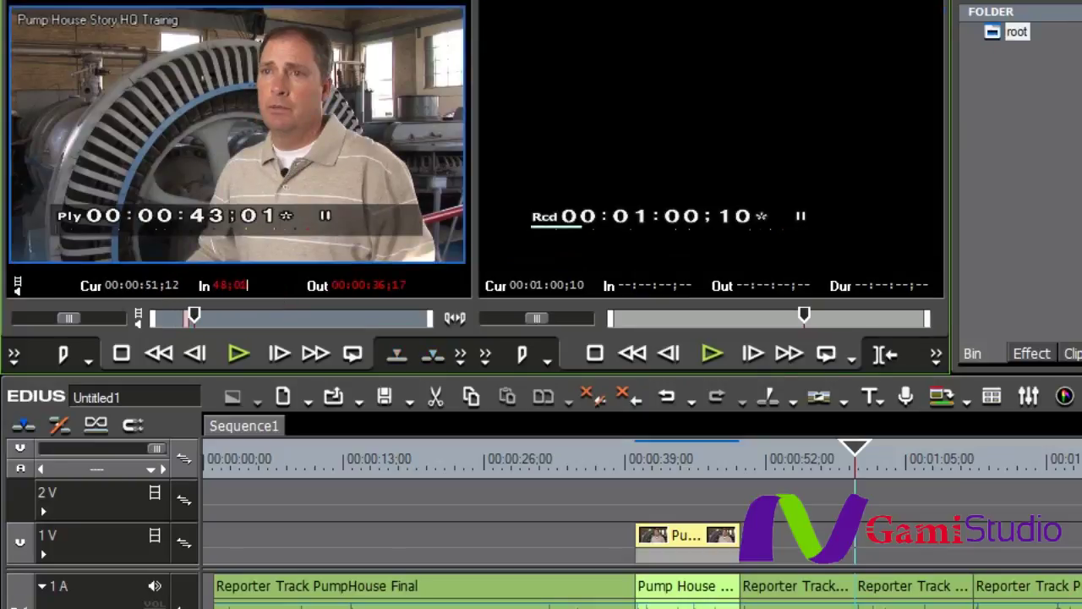
key("Return")
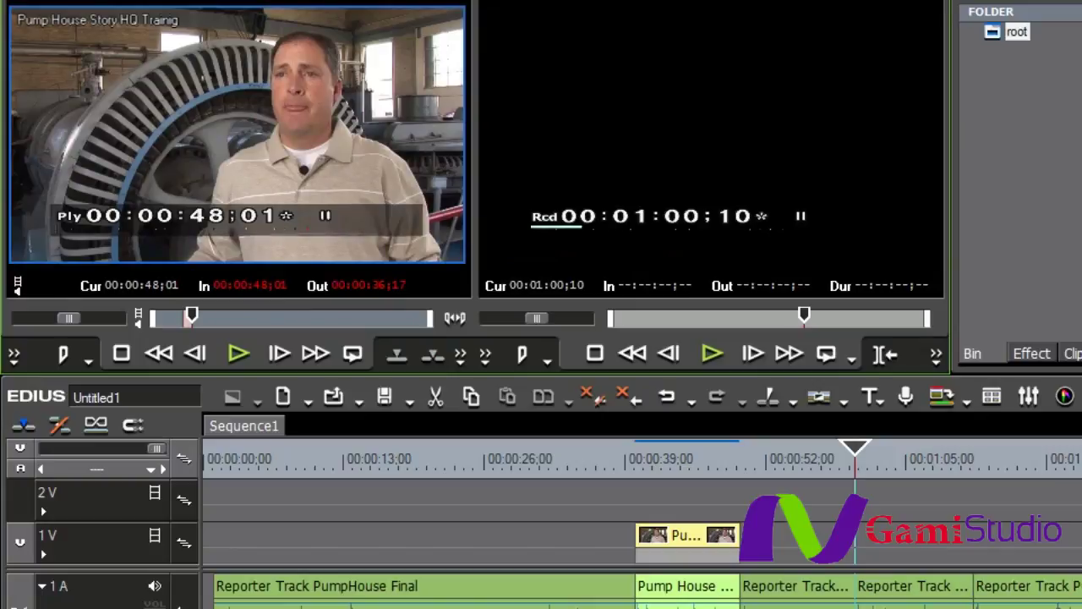
Mark Out at 00:00:51;14 using J/K/L, then insert the bite at 01:00;10.
key("space")
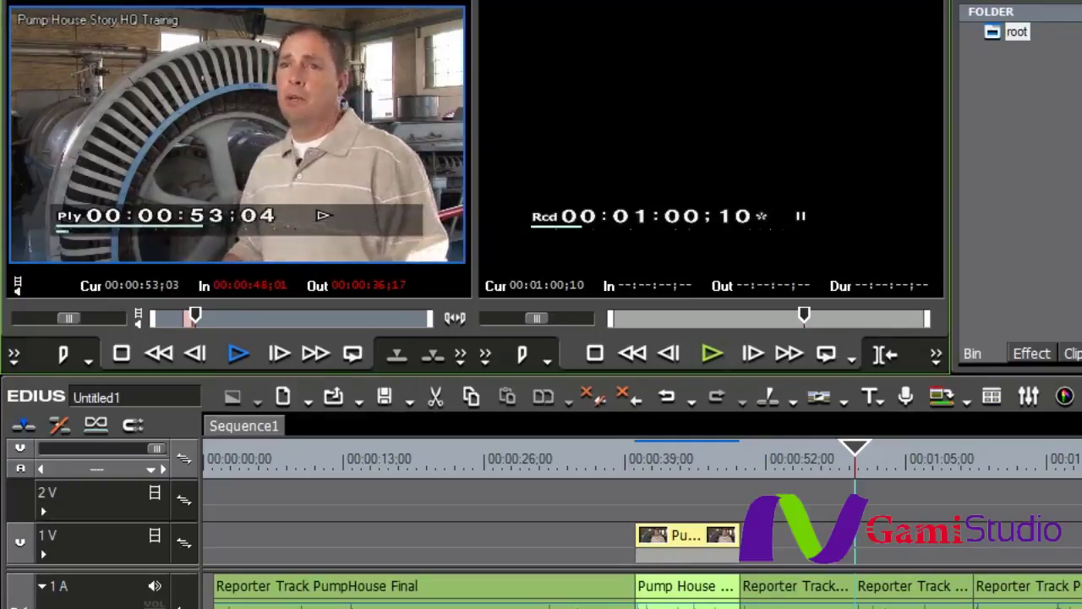
key("space")
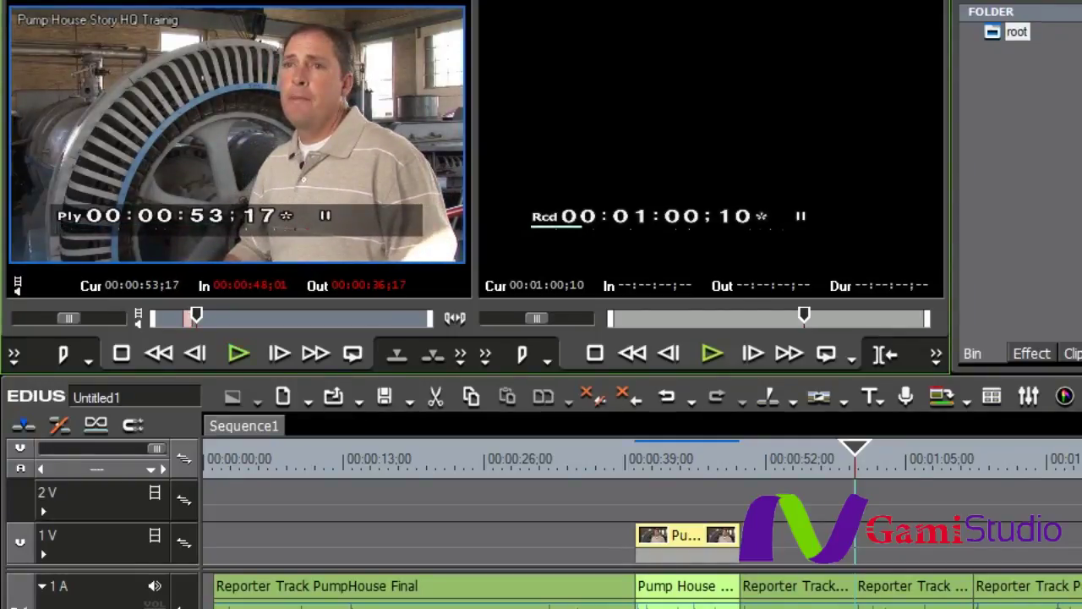
key("j")
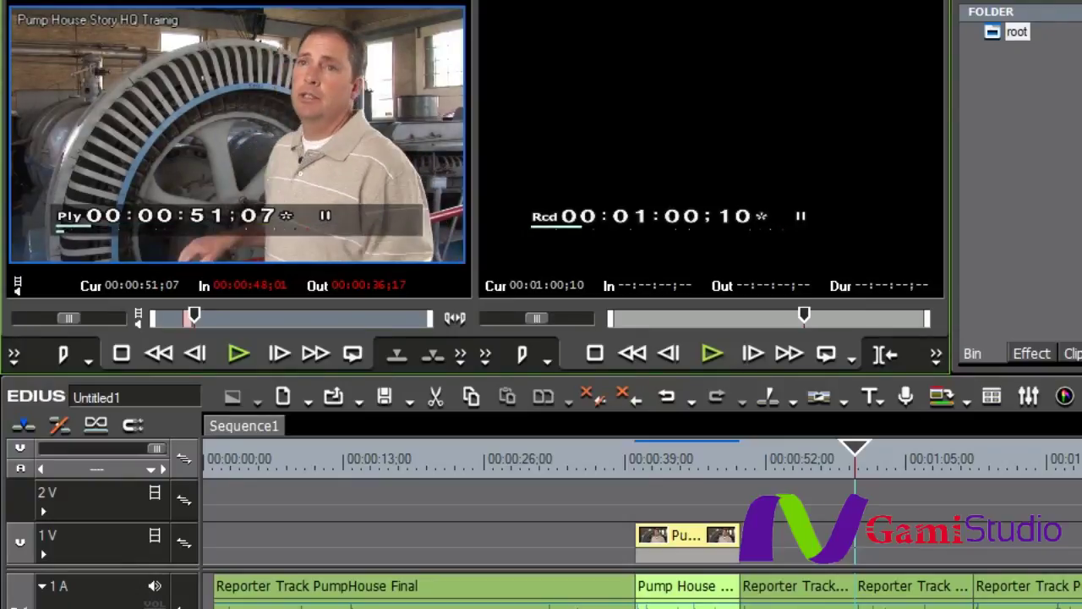
key("k")
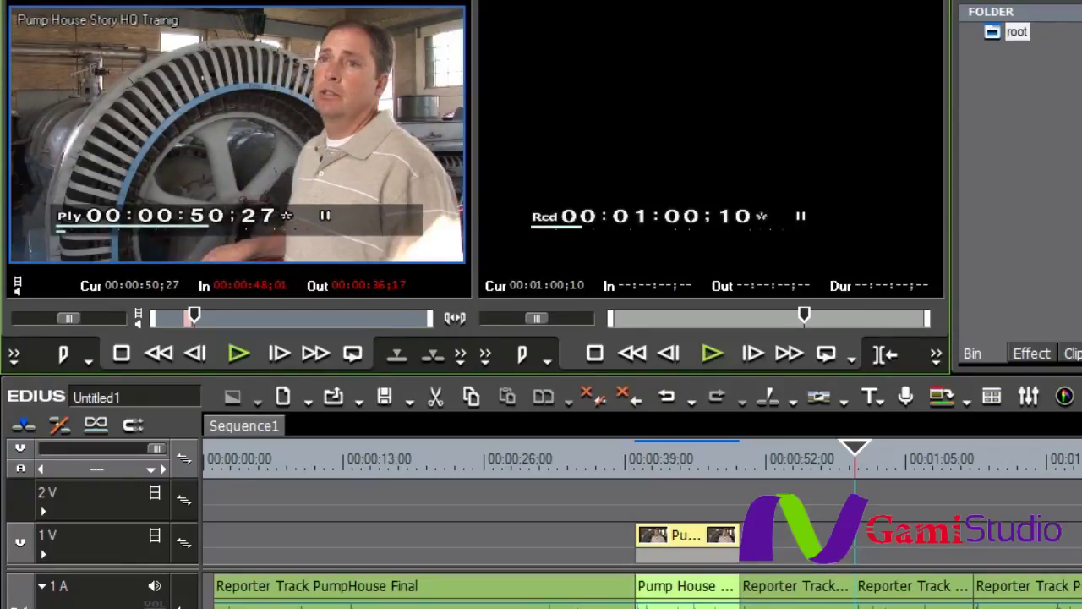
key("l")
key("k")
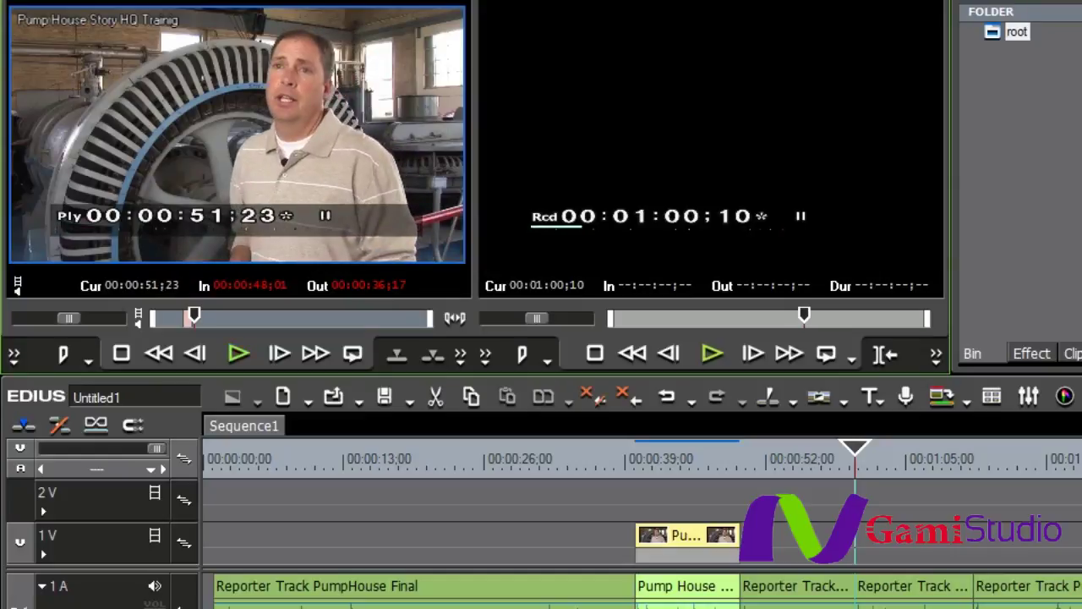
key("j")
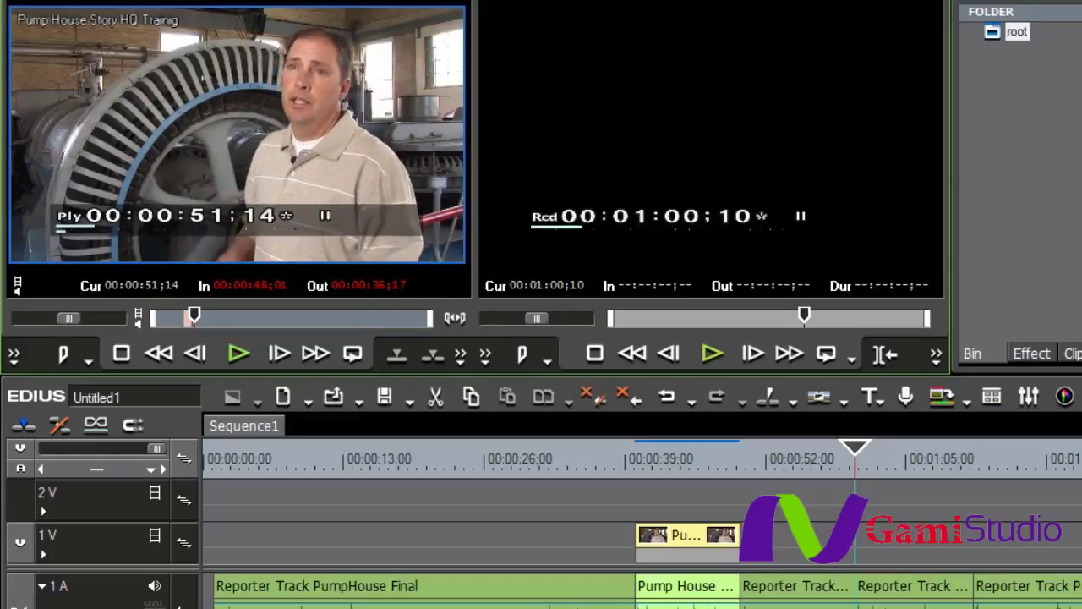
key("k")
key("o")
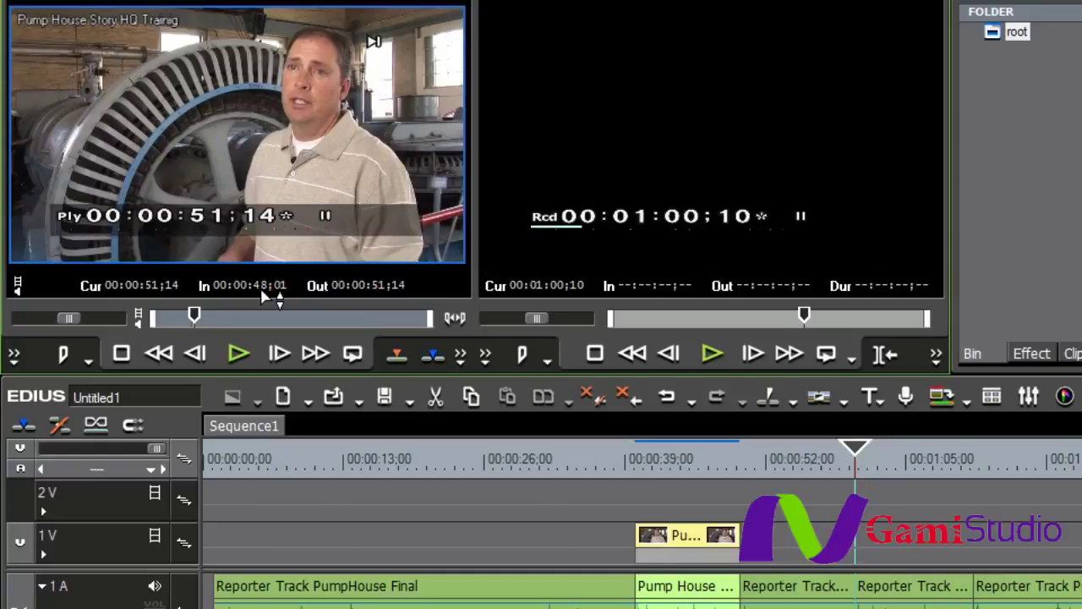
key("bracketleft")
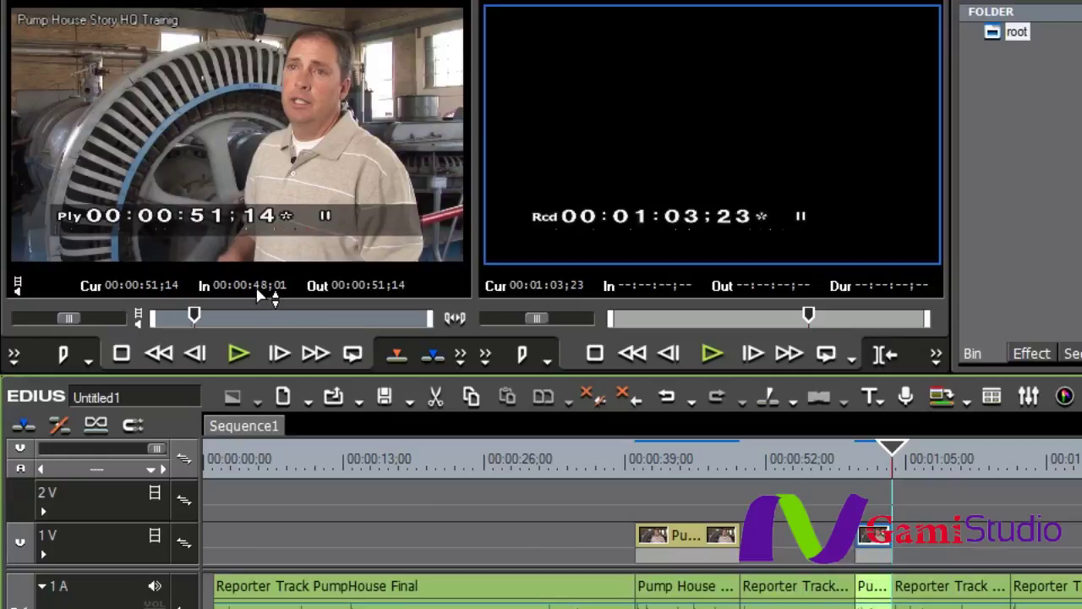
Park the timeline playhead at 01:14;22 and cue the source clip to 00:00:59;00.
left_click(1009, 465)
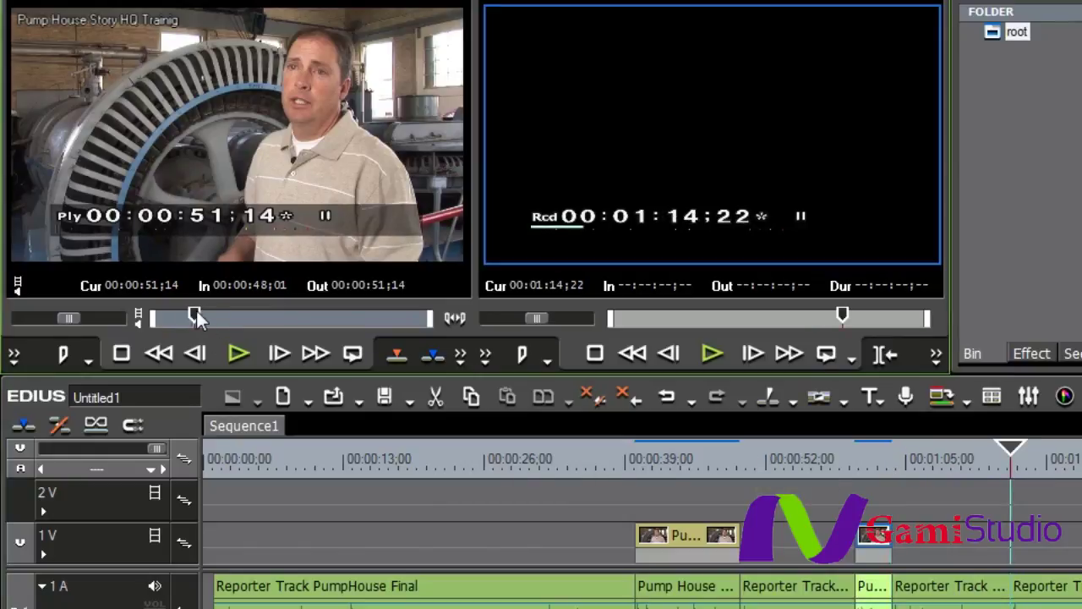
left_click_drag(196, 314, 206, 310)
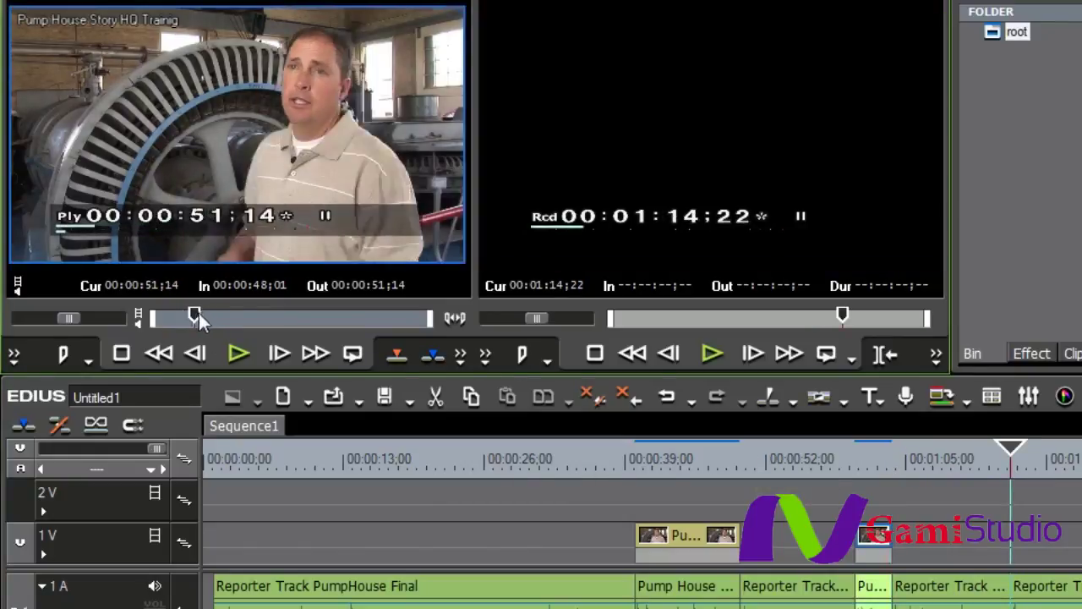
key("q")
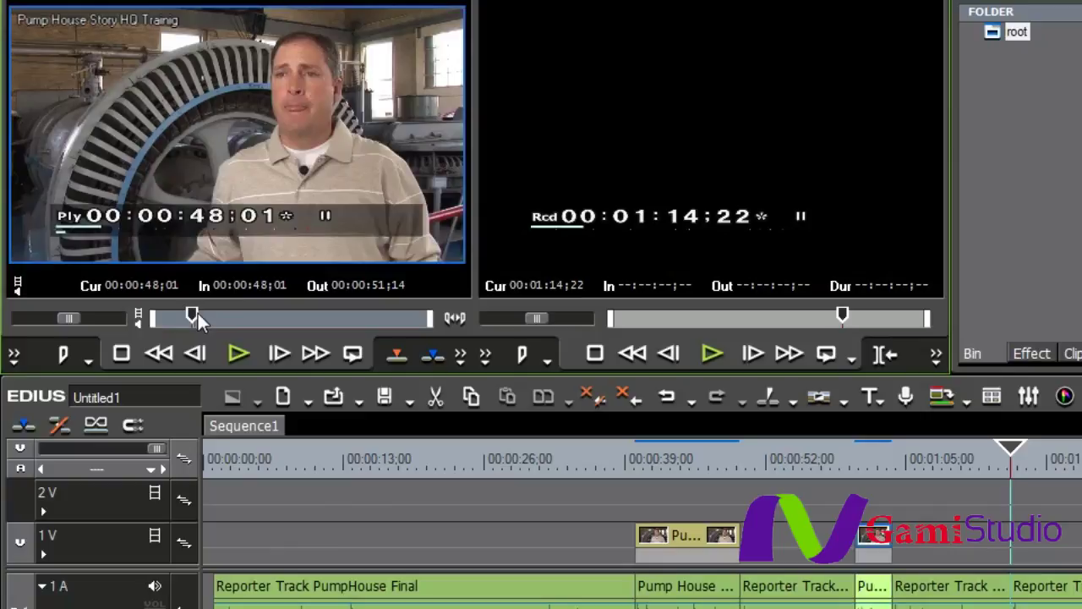
left_click(153, 287)
type("59")
key("Return")
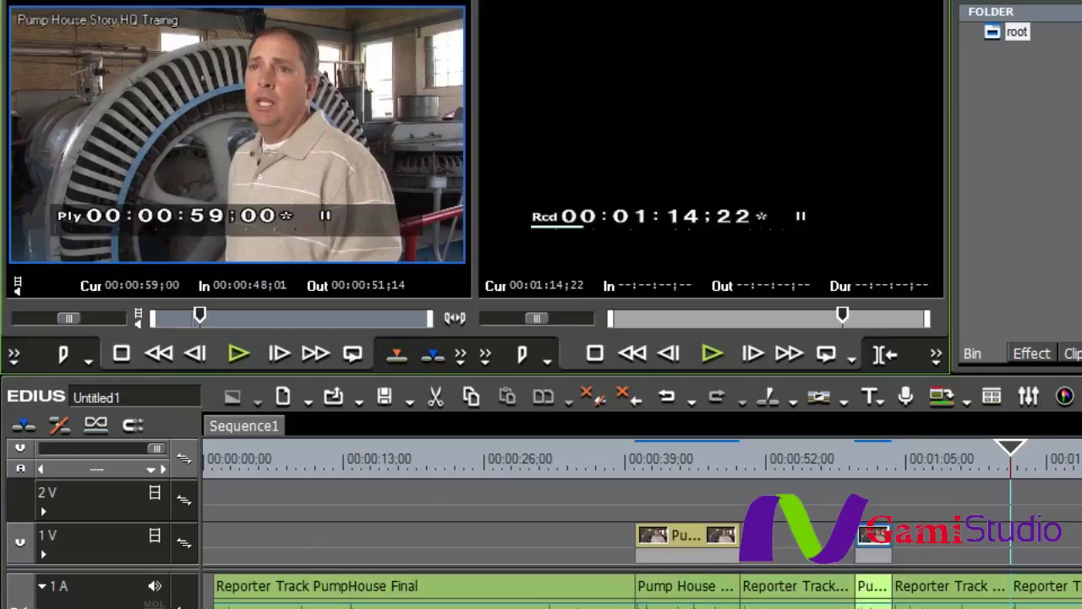
Review the source and mark its In point at 00:00:59;10.
key("space")
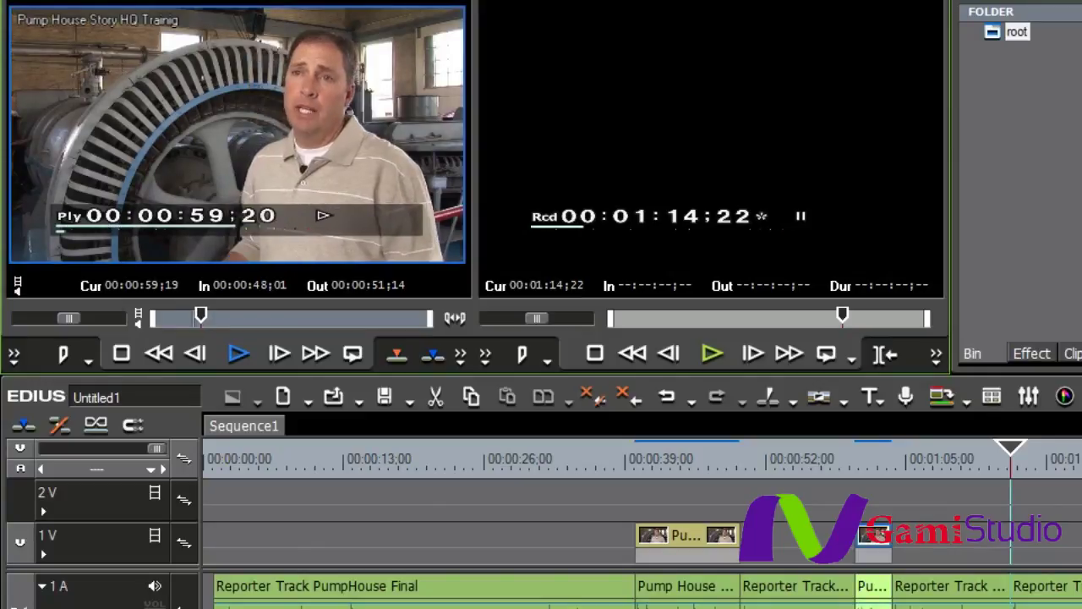
key("space")
key("j")
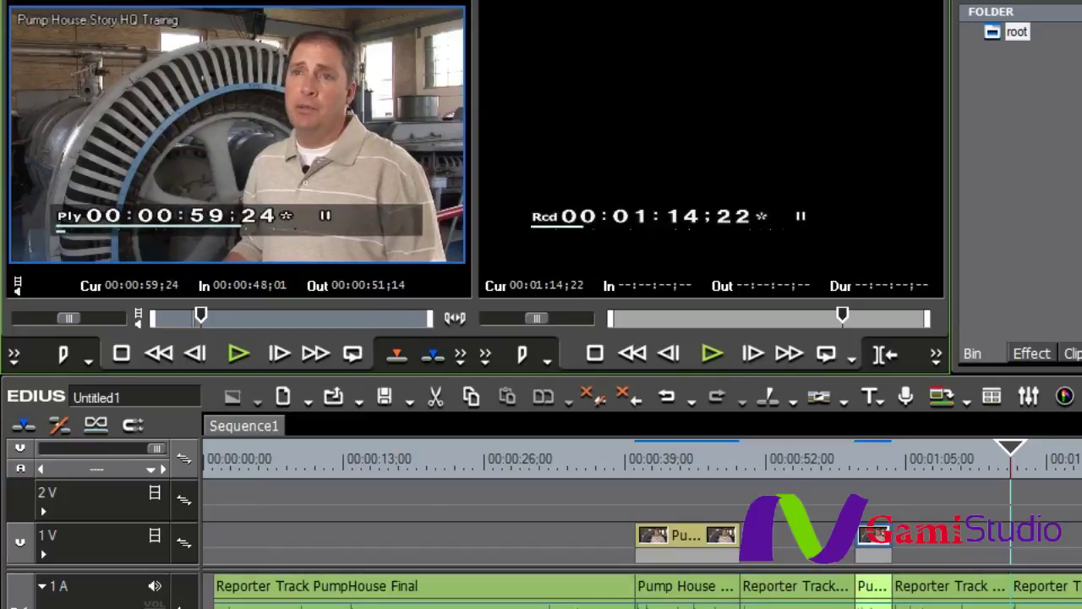
key("j")
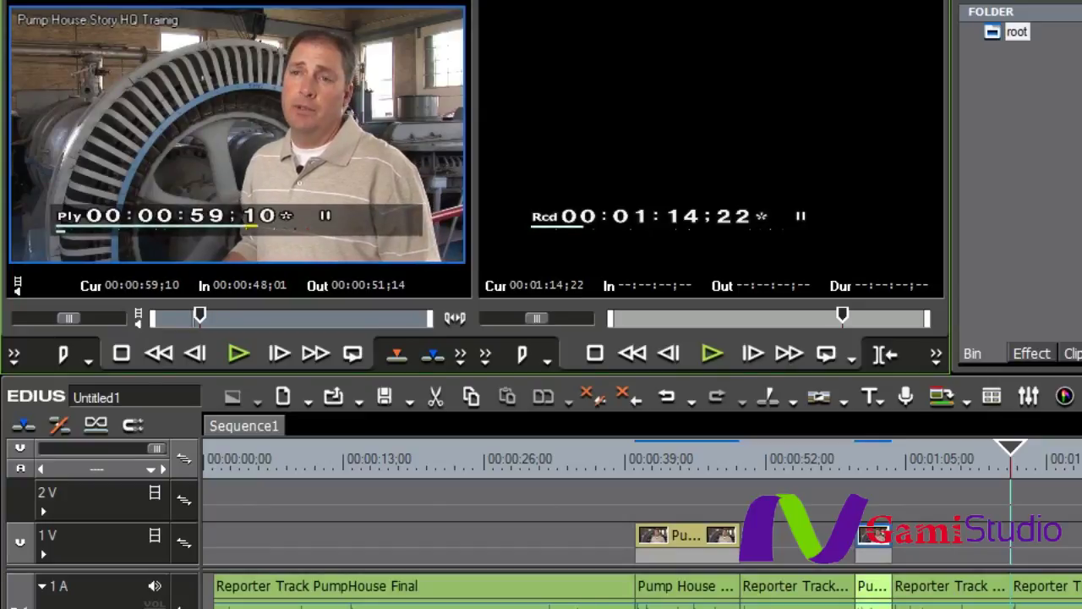
key("i")
Mark the Out point at 00:01:18;28 and insert the bite at 01:14;22.
key("l")
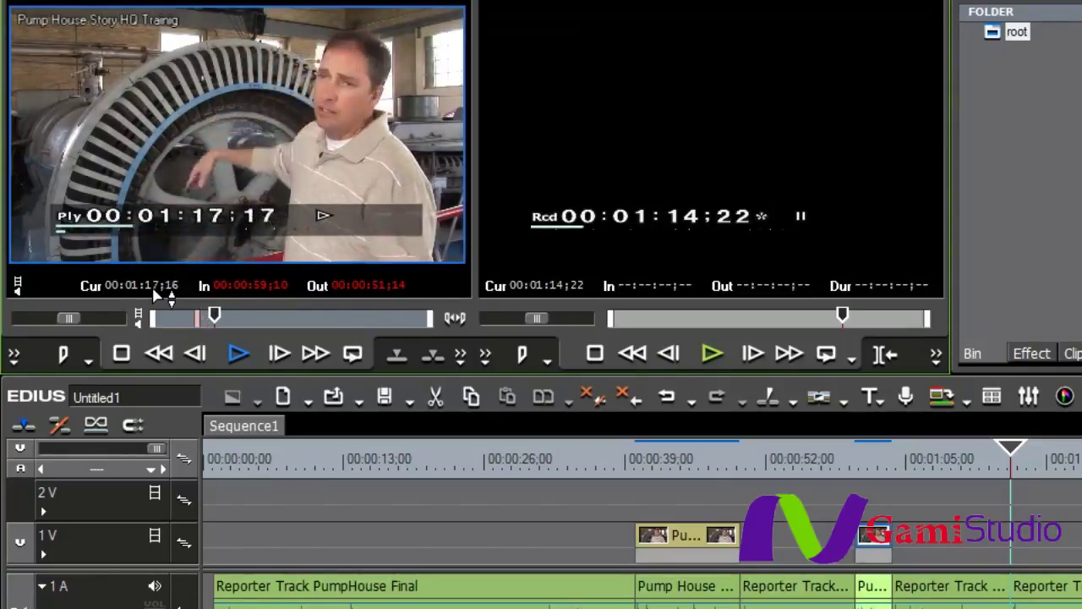
key("space")
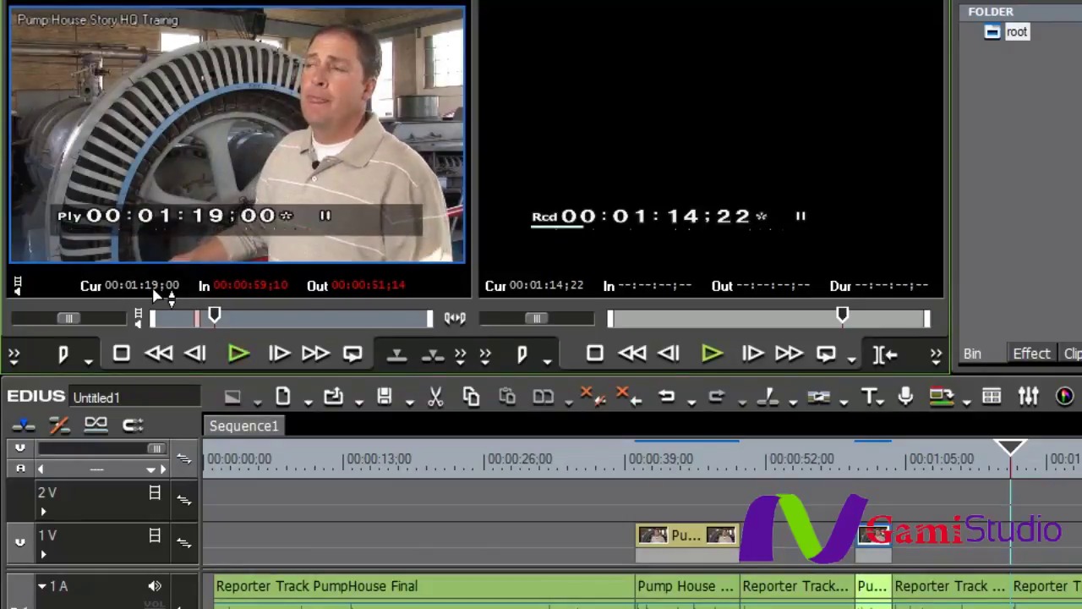
key("Left")
key("Left")
key("o")
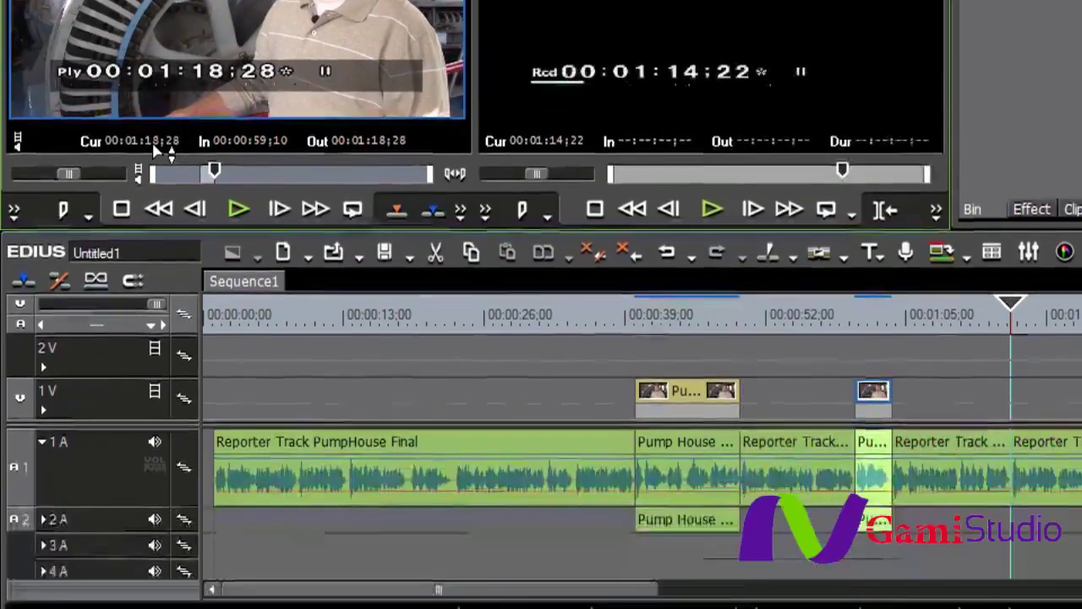
key("[")
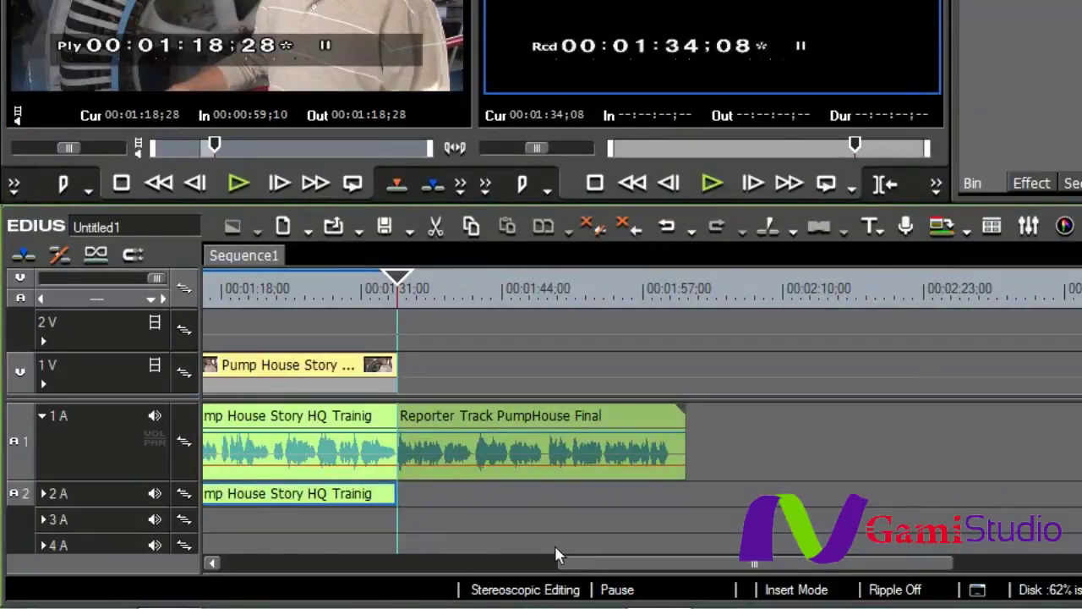
Scroll the timeline back and park the playhead on the first bite at 00:00:39;29.
left_click_drag(576, 562, 290, 573)
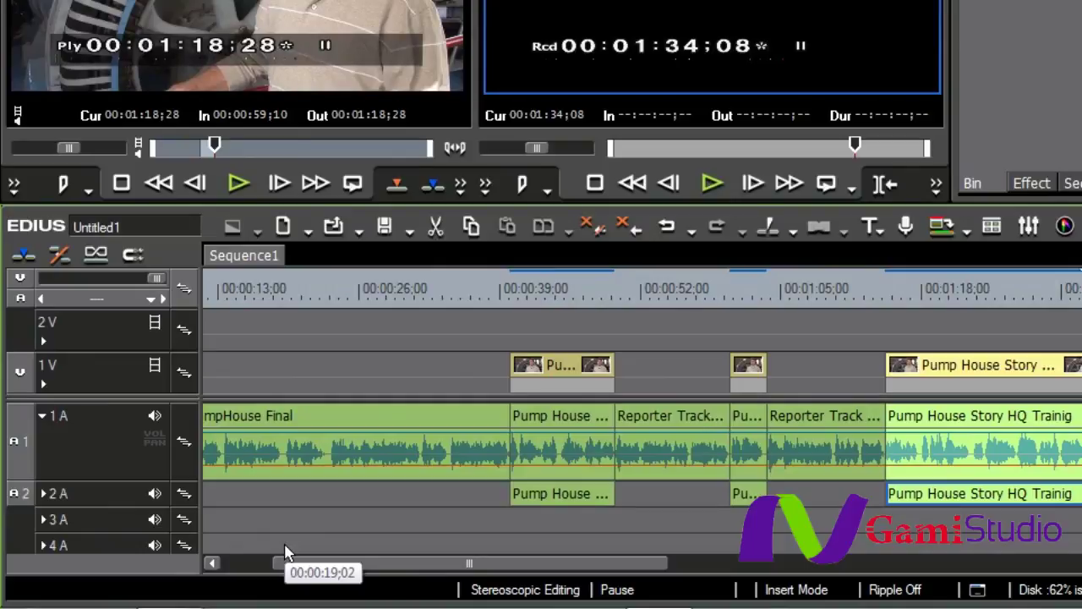
left_click(506, 289)
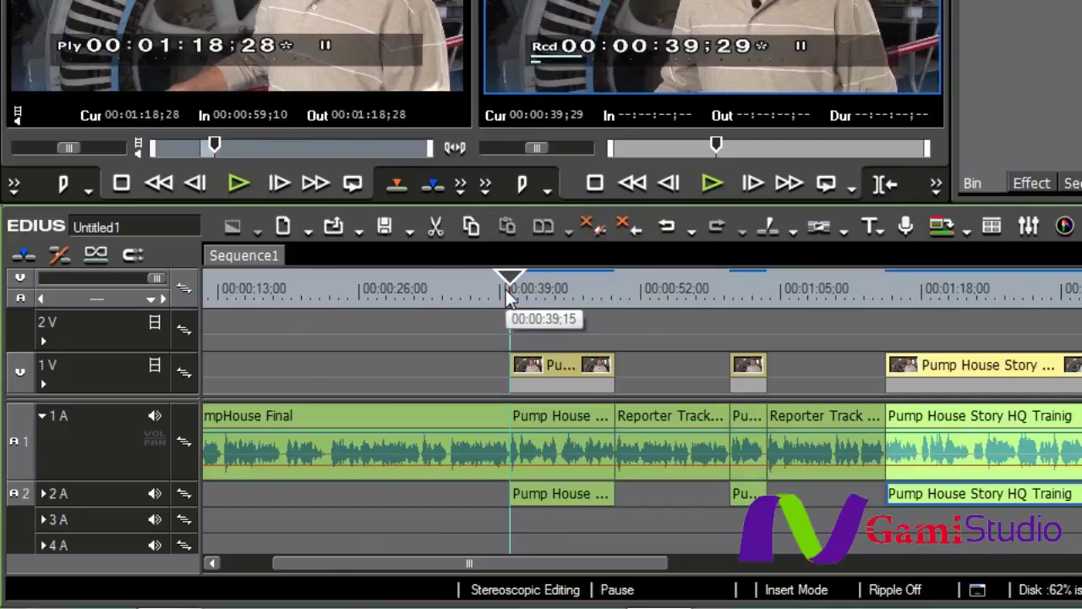